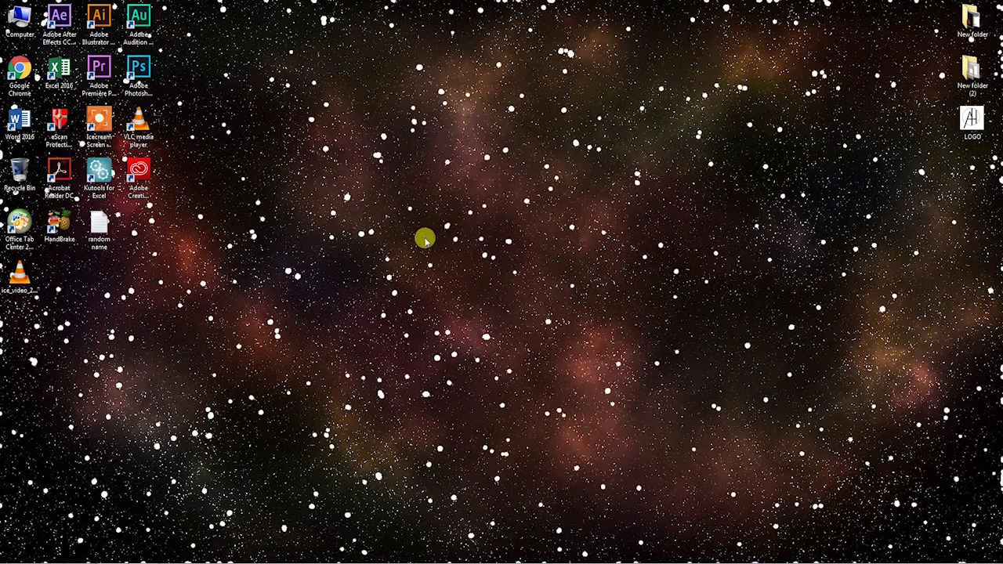
Step: Create a new square canvas and place Untitled-1 embedded, dragged mostly off the left edge
click(145, 555)
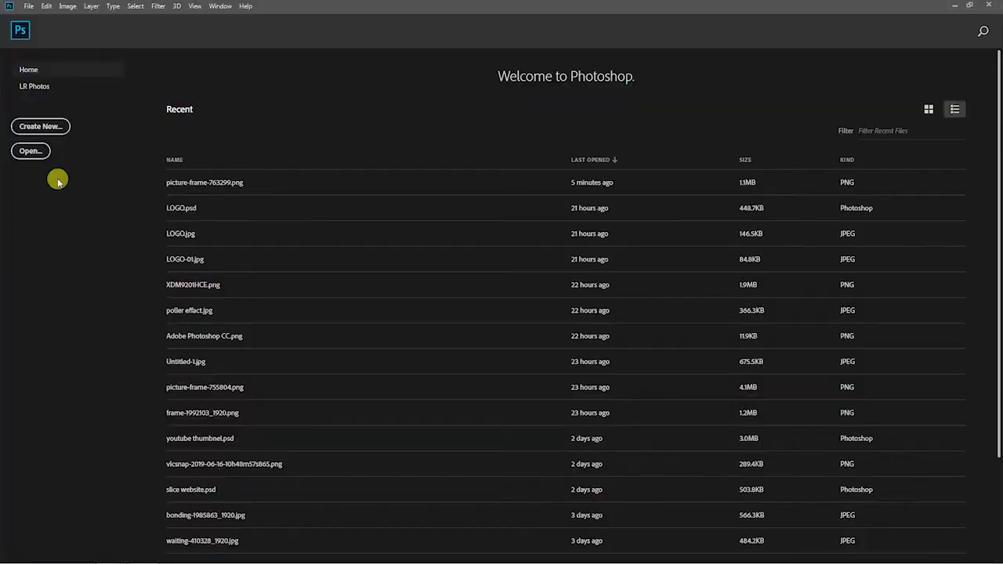
click(47, 127)
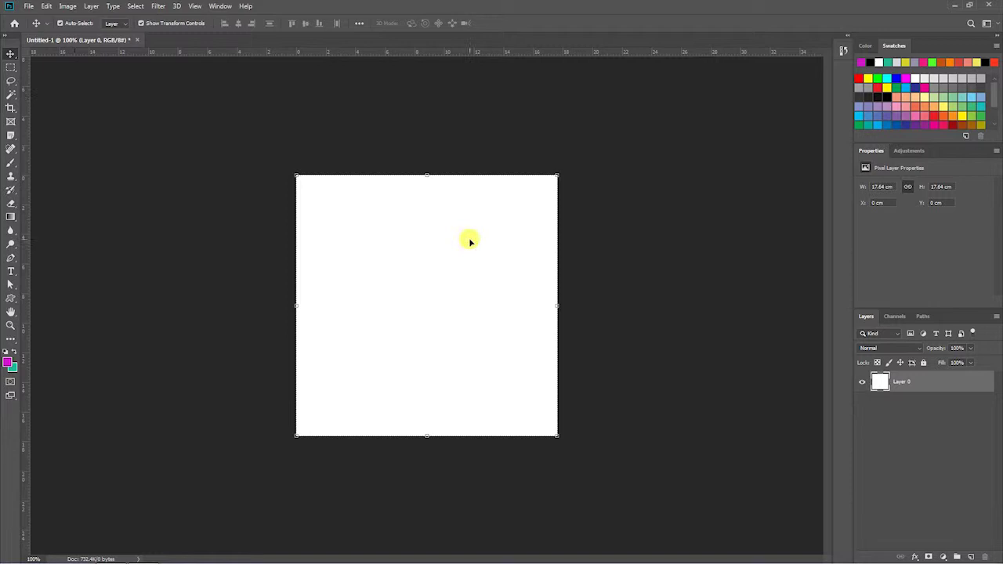
click(29, 7)
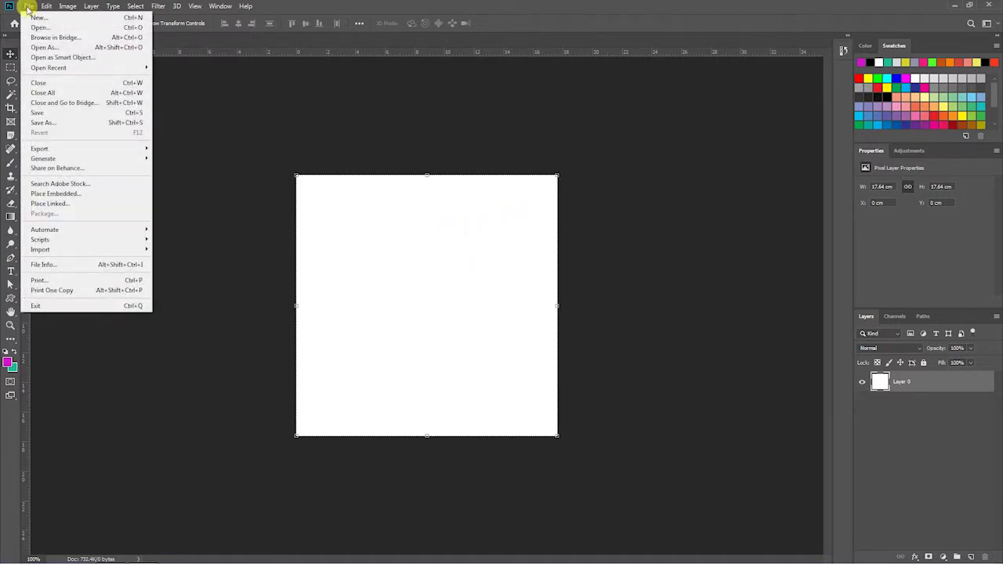
mouse_move(43, 158)
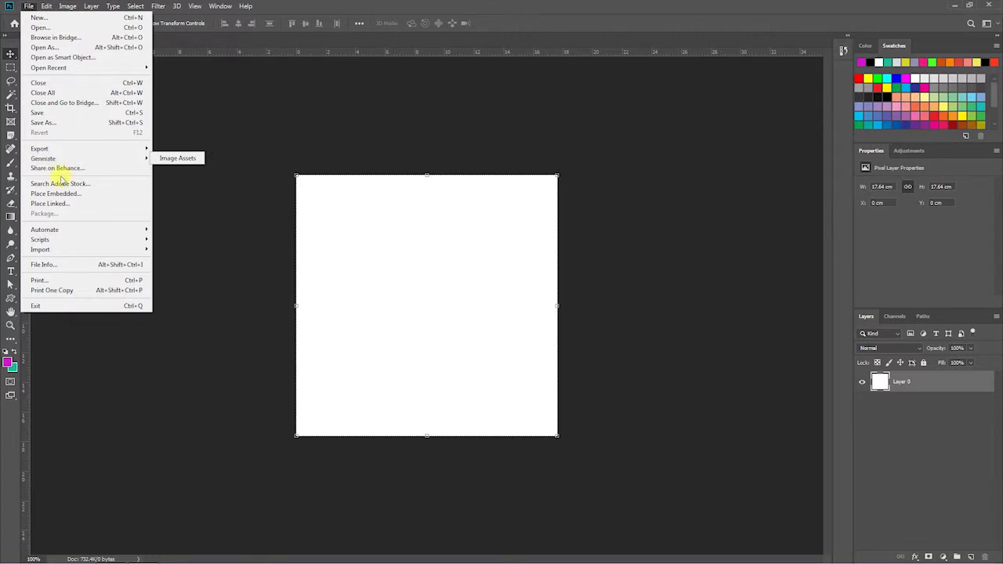
click(59, 194)
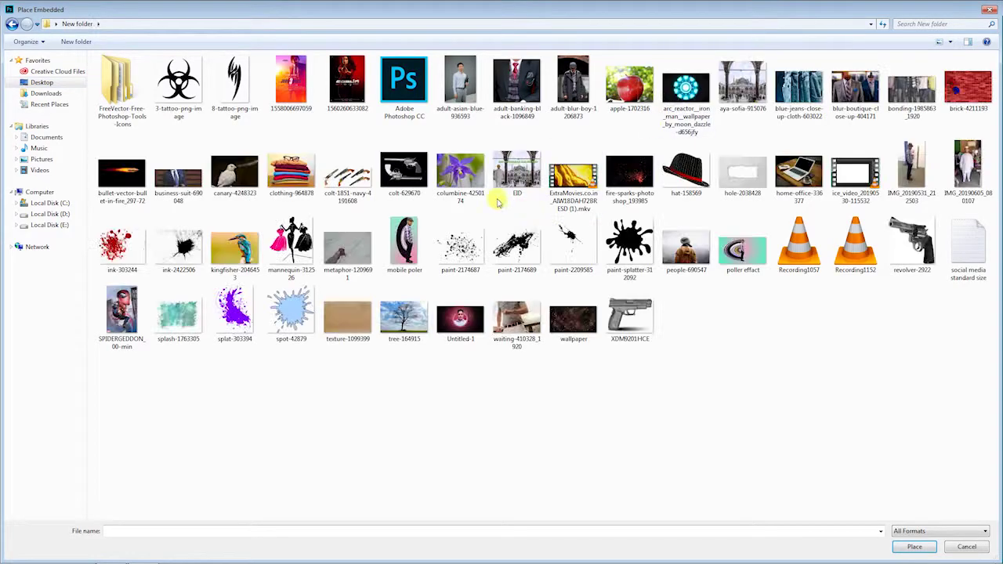
click(461, 317)
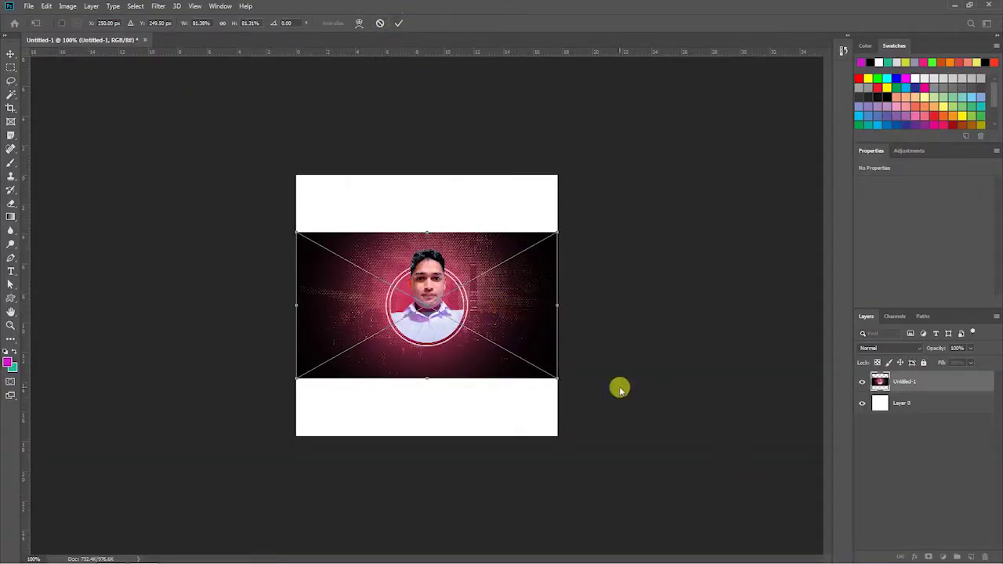
click(398, 22)
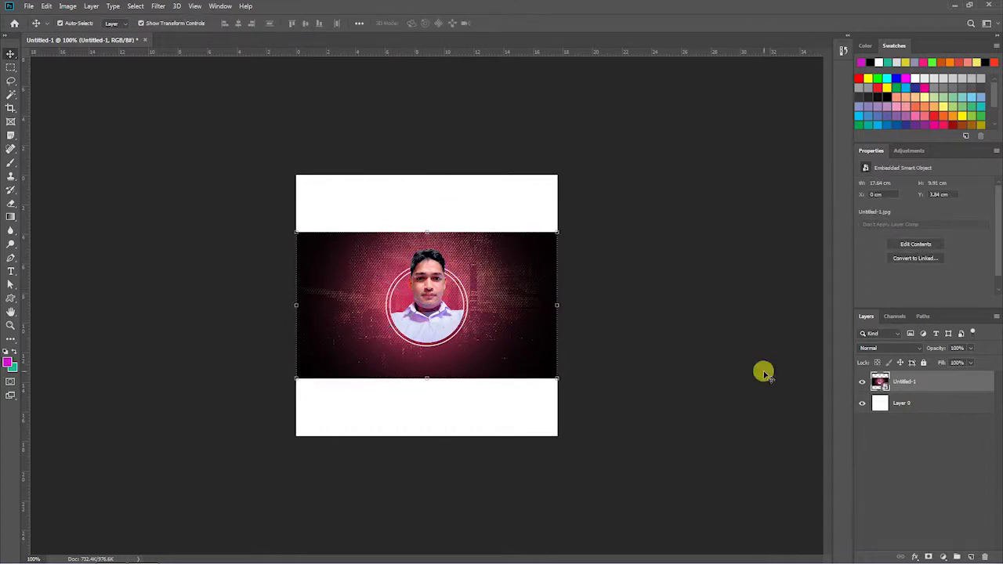
mouse_move(454, 298)
mouse_down()
mouse_move(327, 273)
mouse_move(246, 288)
mouse_move(466, 217)
mouse_move(478, 253)
mouse_move(475, 410)
mouse_move(394, 396)
mouse_move(504, 373)
mouse_move(509, 331)
mouse_move(403, 327)
mouse_move(322, 287)
mouse_move(329, 227)
mouse_move(415, 394)
mouse_move(454, 386)
mouse_move(399, 369)
mouse_move(330, 293)
mouse_move(359, 297)
mouse_up()
Step: Swap the embedded portrait for a linked Untitled-1 placement, then bring up Ctrl+O to open Untitled-1.jpg
key(Delete)
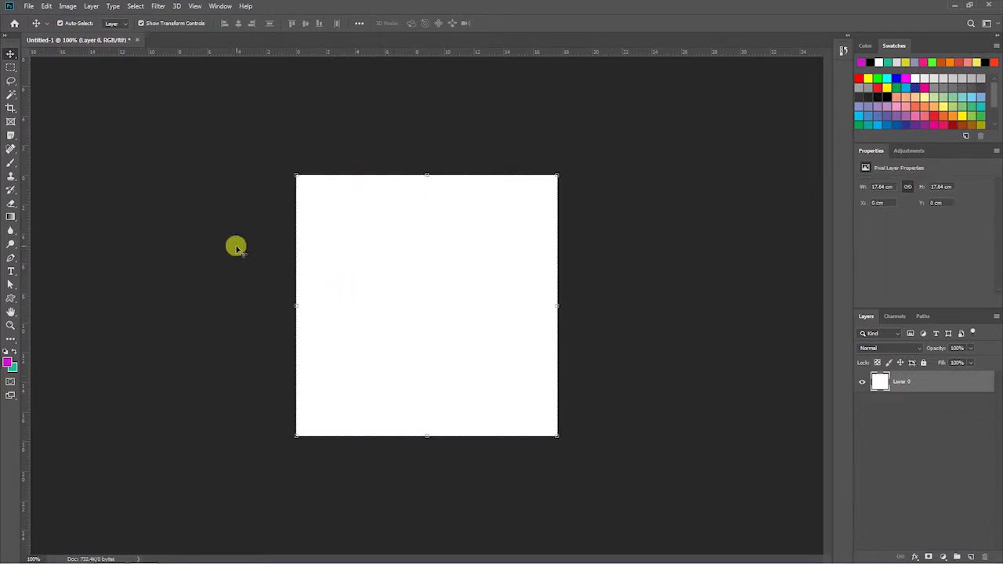
click(30, 6)
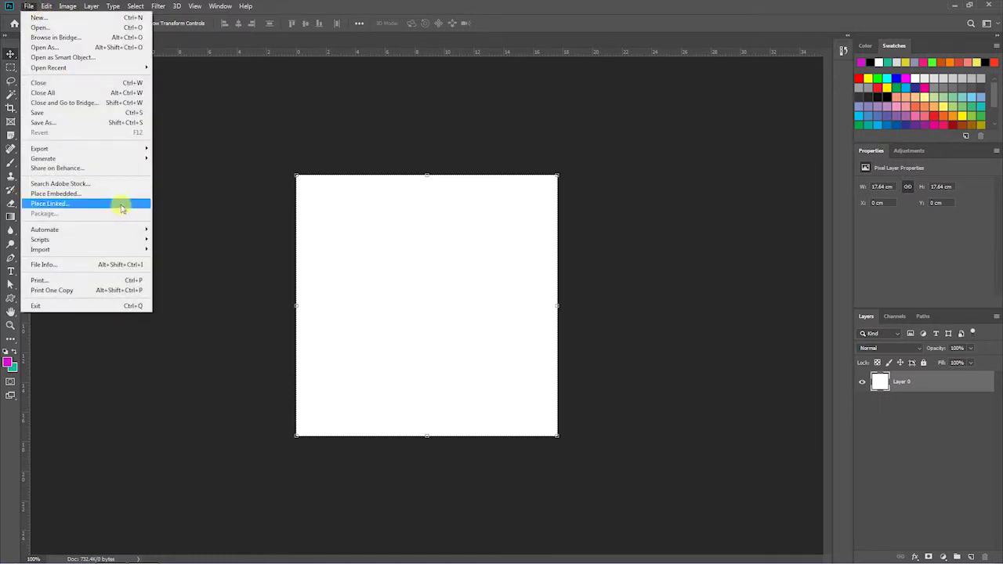
click(69, 205)
double_click(460, 316)
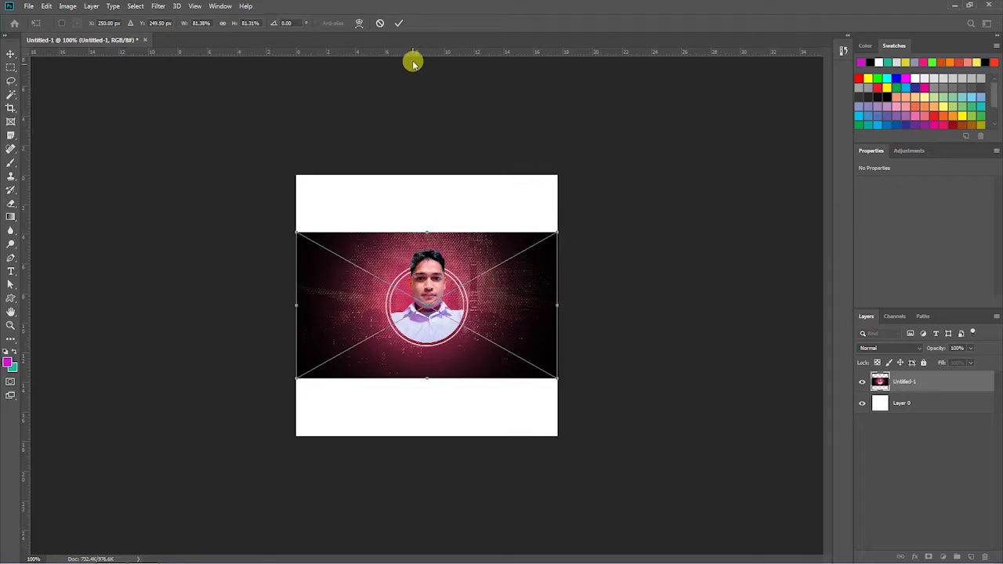
click(403, 23)
mouse_move(511, 268)
mouse_down()
mouse_move(539, 203)
mouse_move(513, 374)
mouse_move(571, 309)
mouse_move(471, 253)
mouse_move(590, 285)
mouse_move(479, 272)
mouse_up()
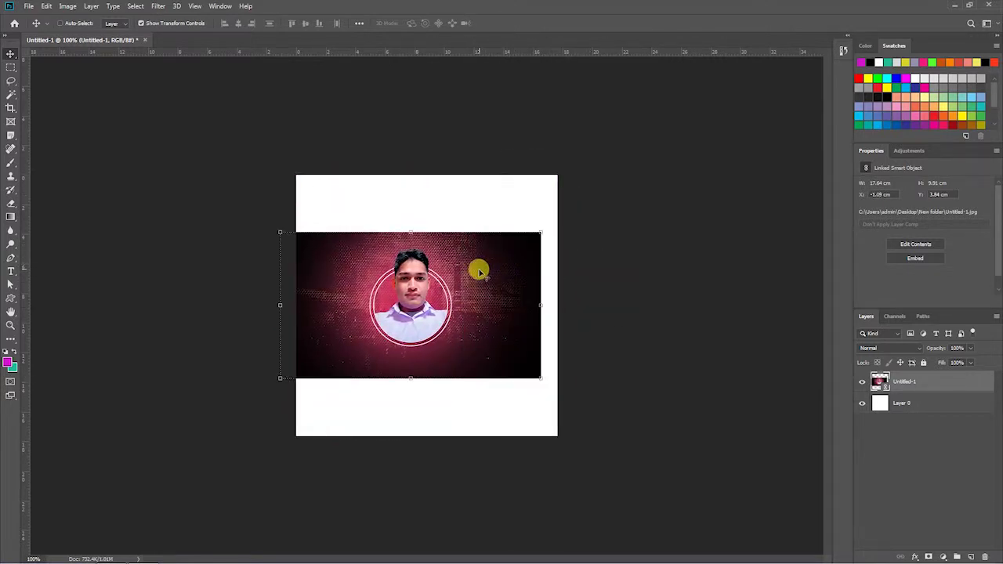
key(ctrl+o)
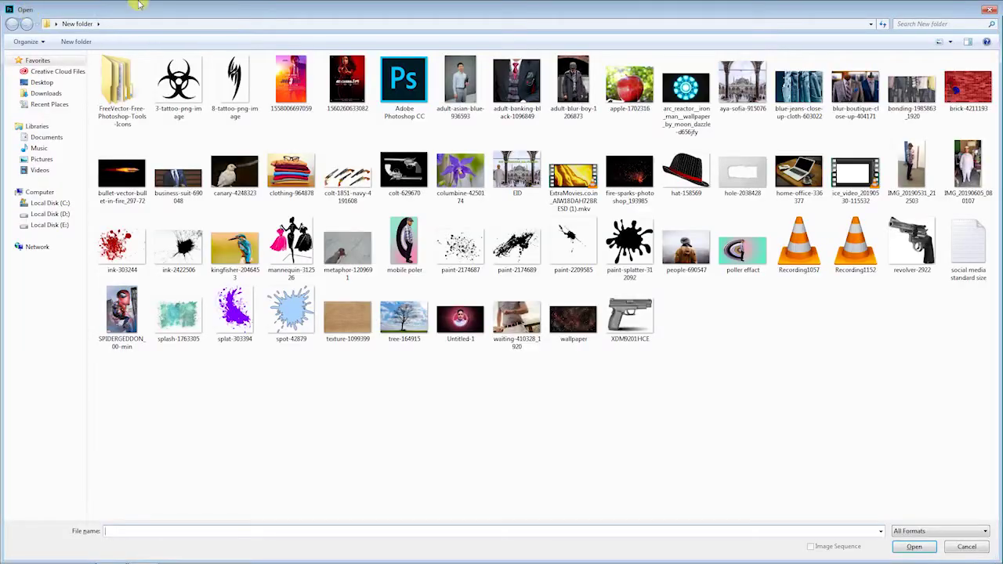
key(Escape)
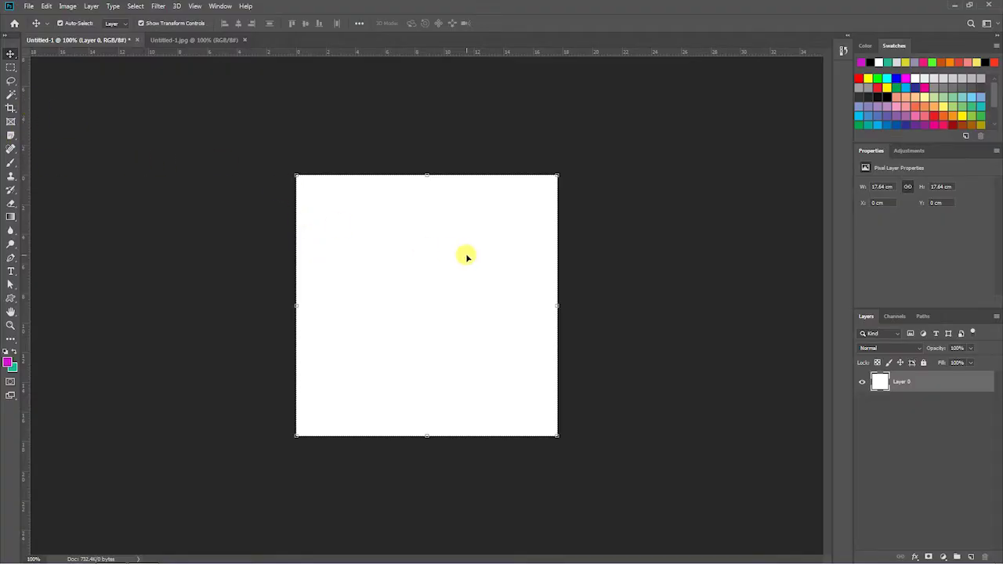
Step: Add the text 'AH PHOTO WORLDS' across the middle of the canvas and commit it
click(11, 271)
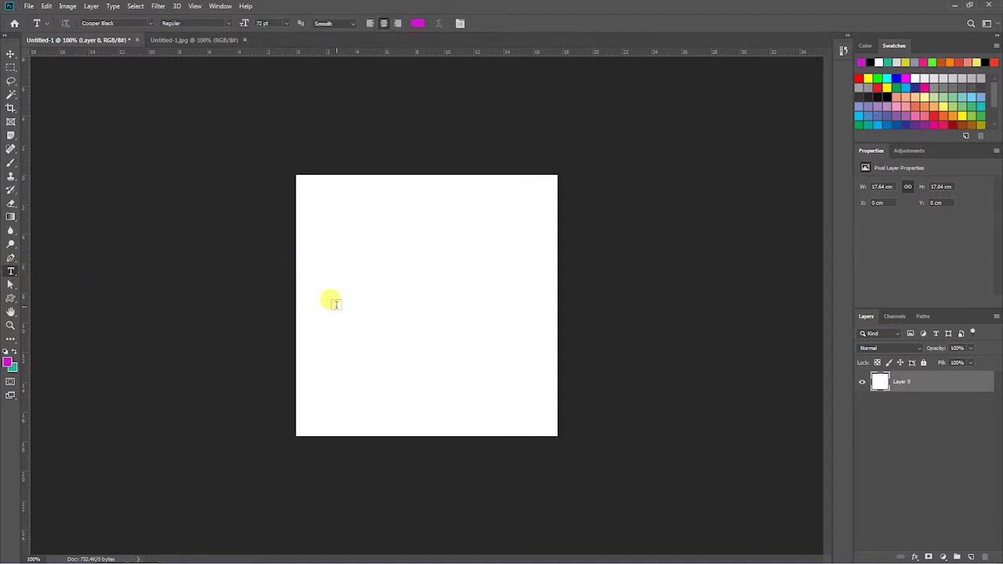
click(327, 298)
text(AH)
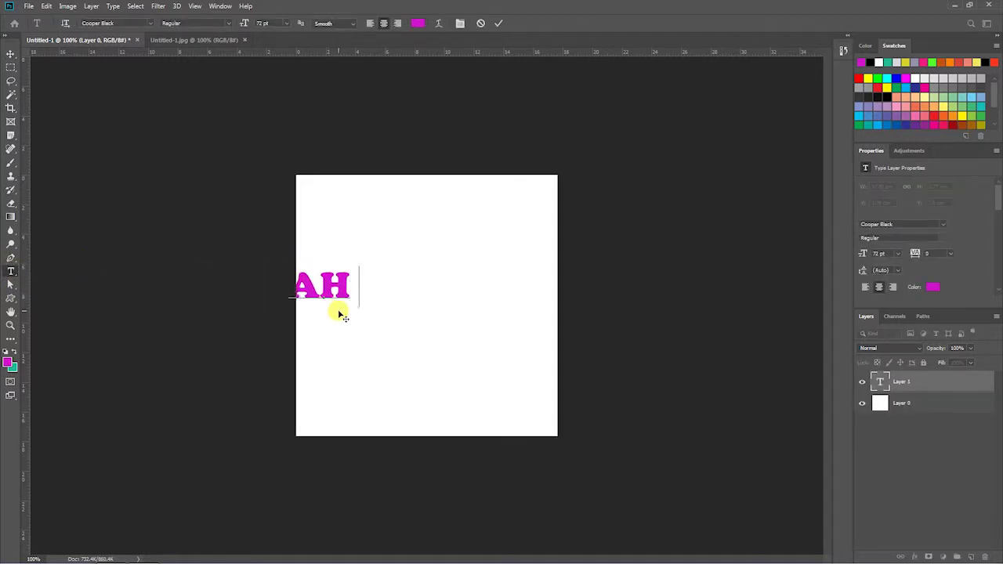
text( PHOTO )
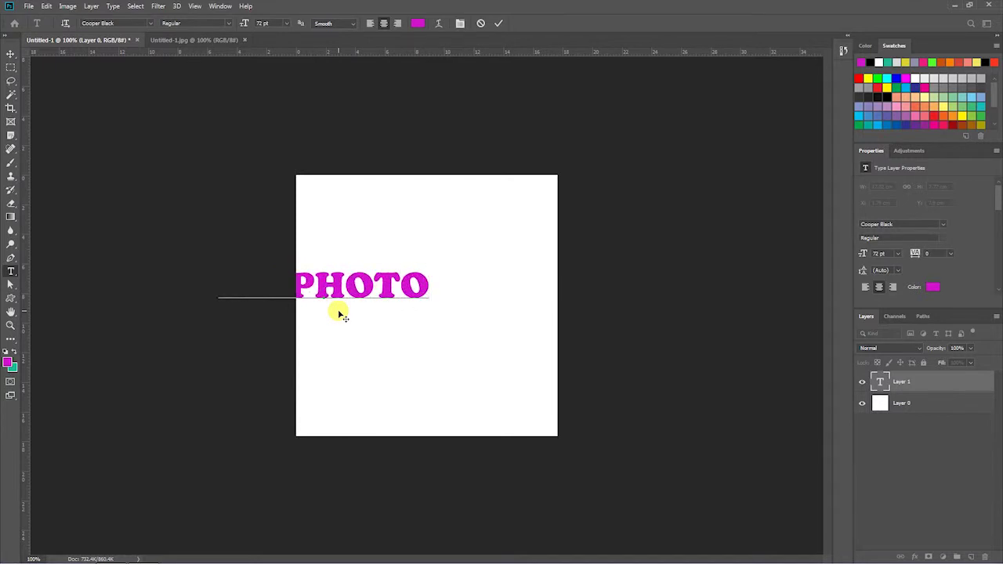
text(WORL)
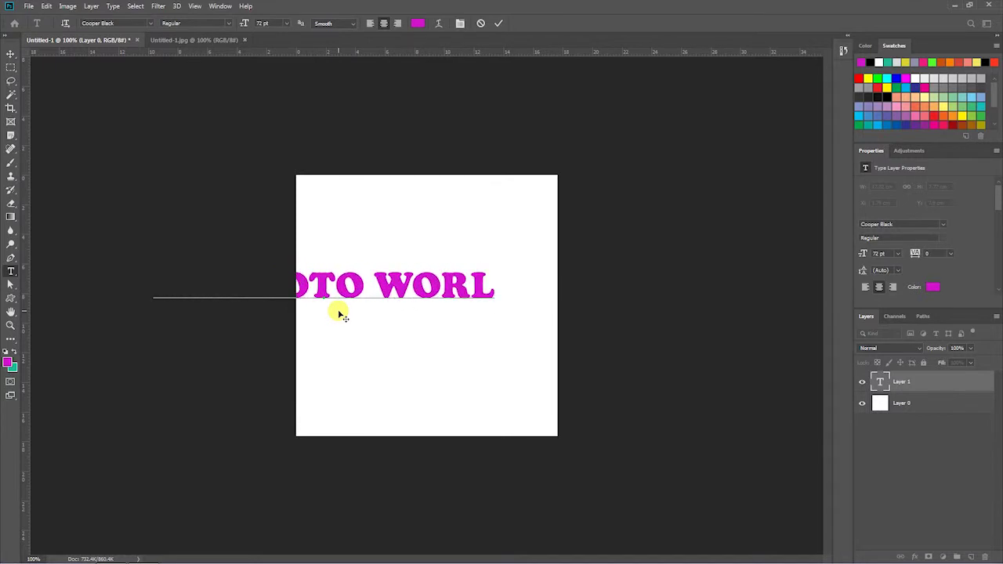
text(DS)
drag(332, 298, 450, 290)
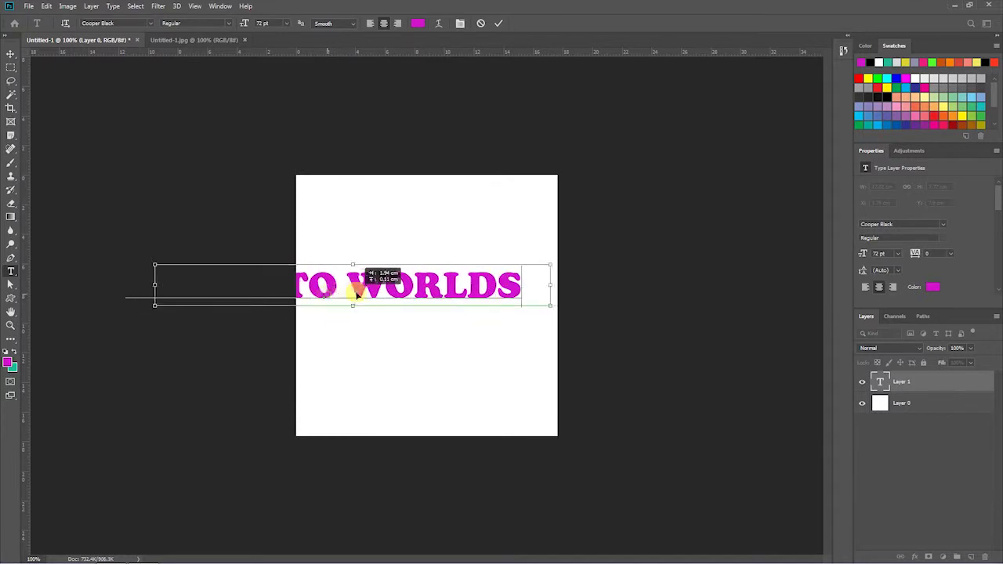
key(ctrl+Return)
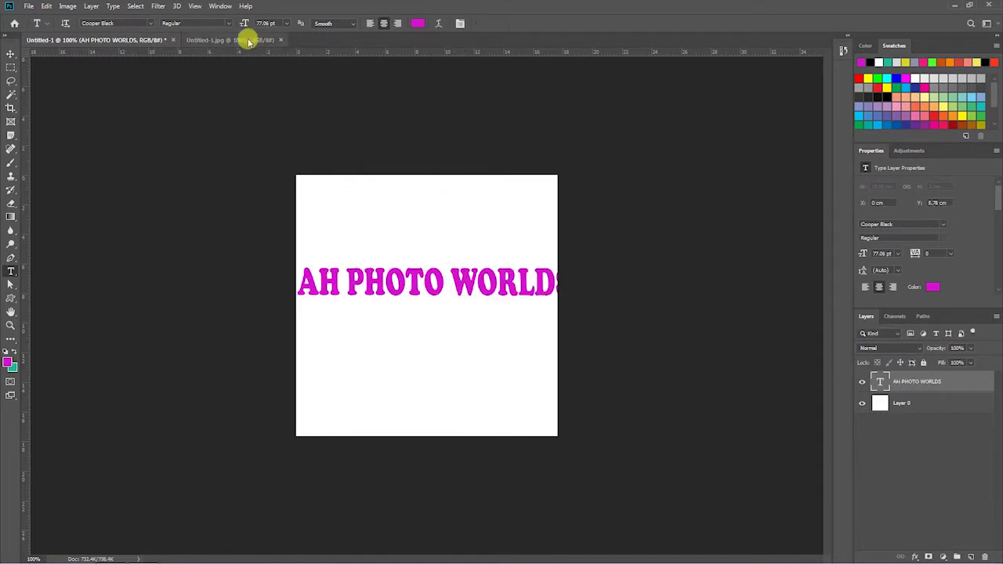
click(239, 39)
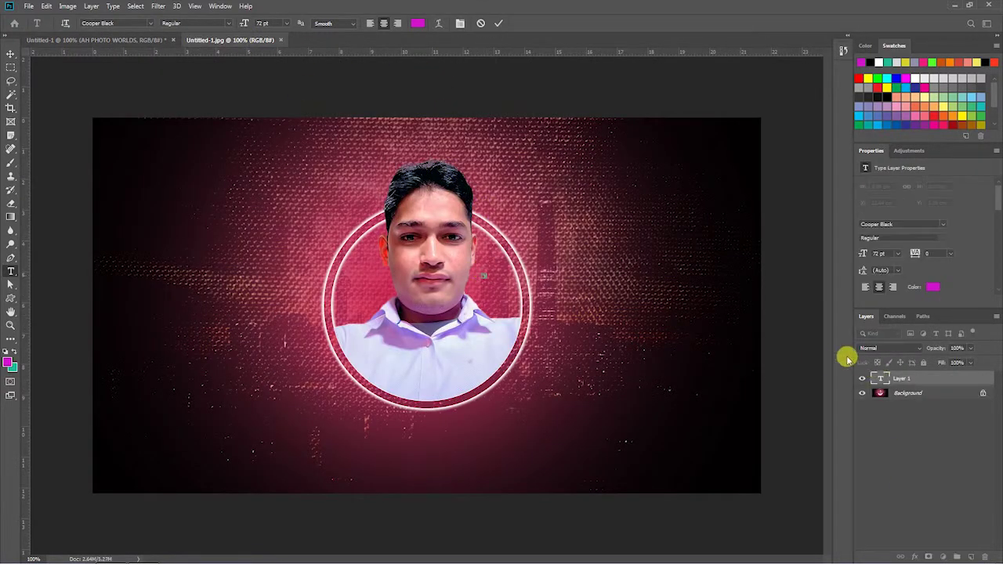
Step: Duplicate the portrait layer and drag the copy into the Untitled-1 canvas
key(v)
key(ctrl+j)
mouse_move(333, 229)
mouse_down()
mouse_move(472, 311)
mouse_move(427, 270)
mouse_up()
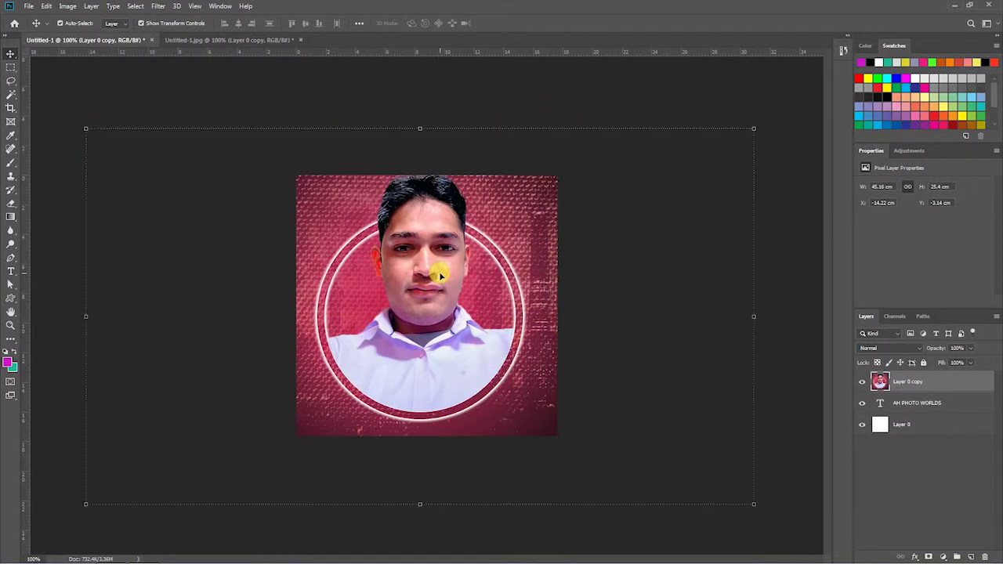
Step: Try converting the AH PHOTO WORLDS text into a frame, then return the portrait layer to the top
drag(913, 403, 908, 384)
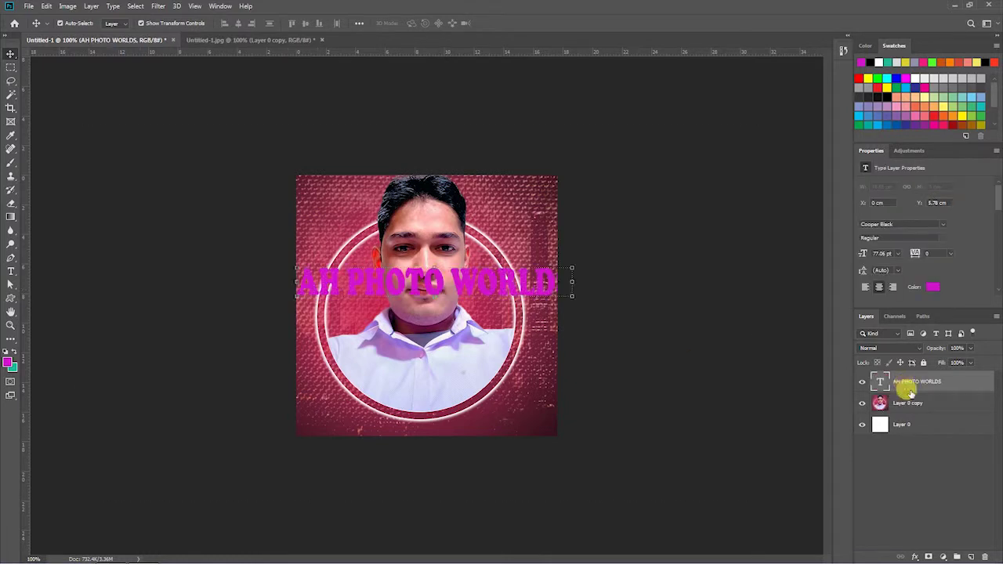
right_click(941, 382)
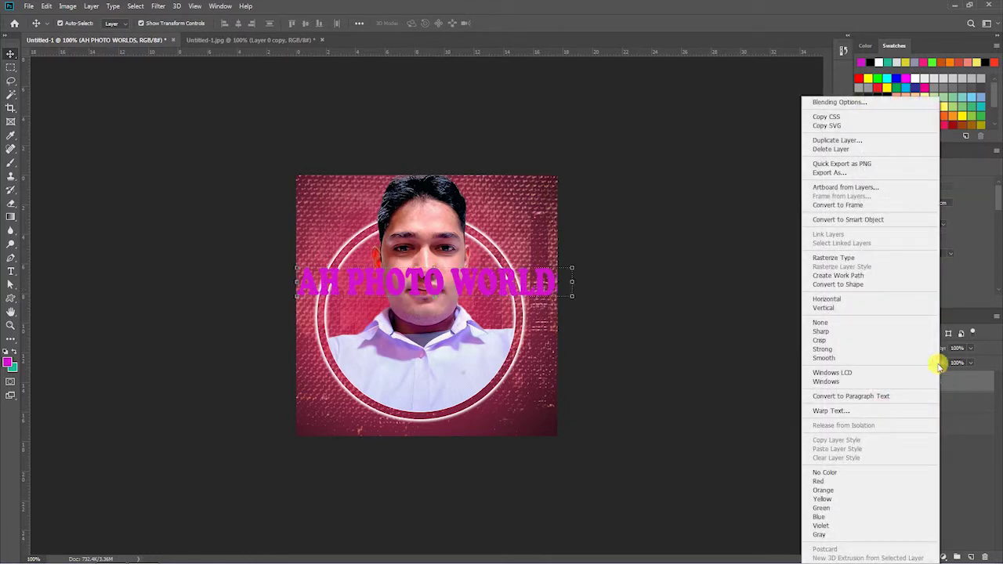
click(847, 204)
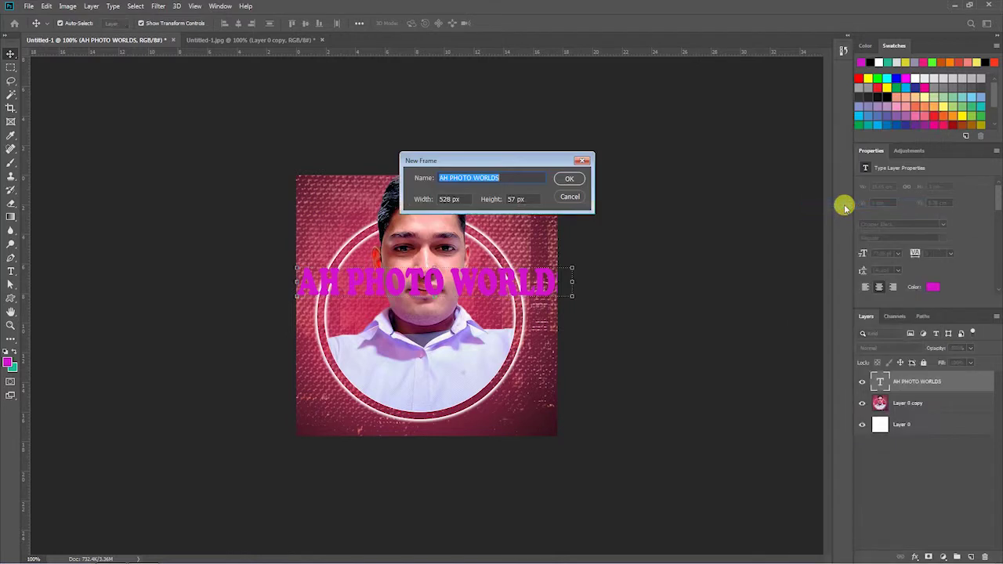
click(568, 177)
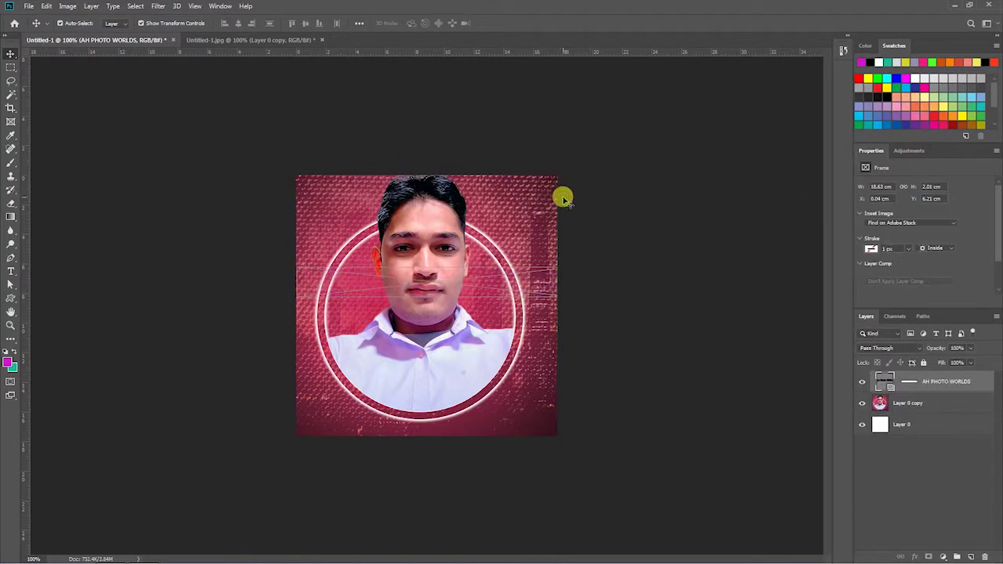
drag(905, 405, 886, 384)
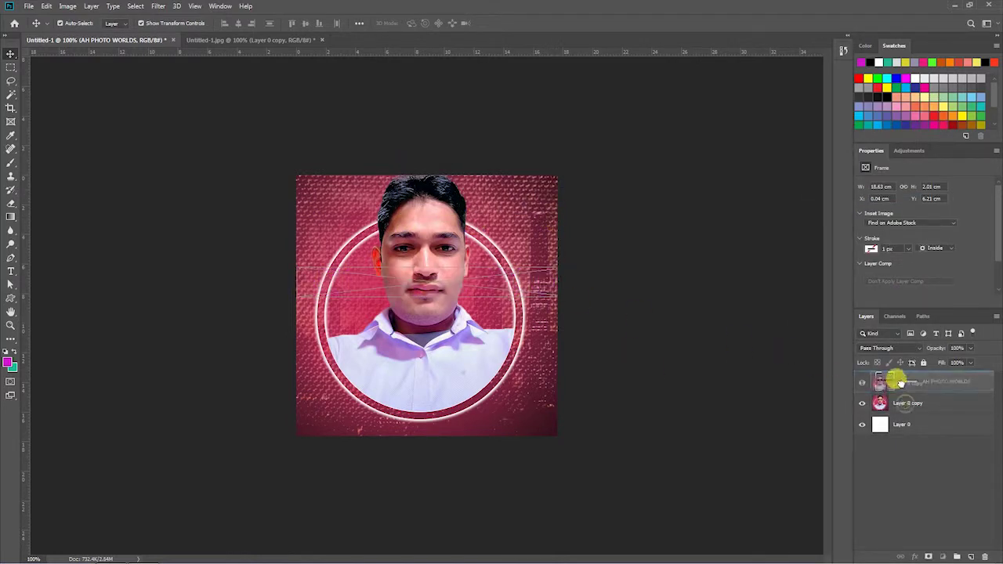
mouse_move(358, 267)
mouse_down()
mouse_move(449, 298)
mouse_move(396, 290)
mouse_up()
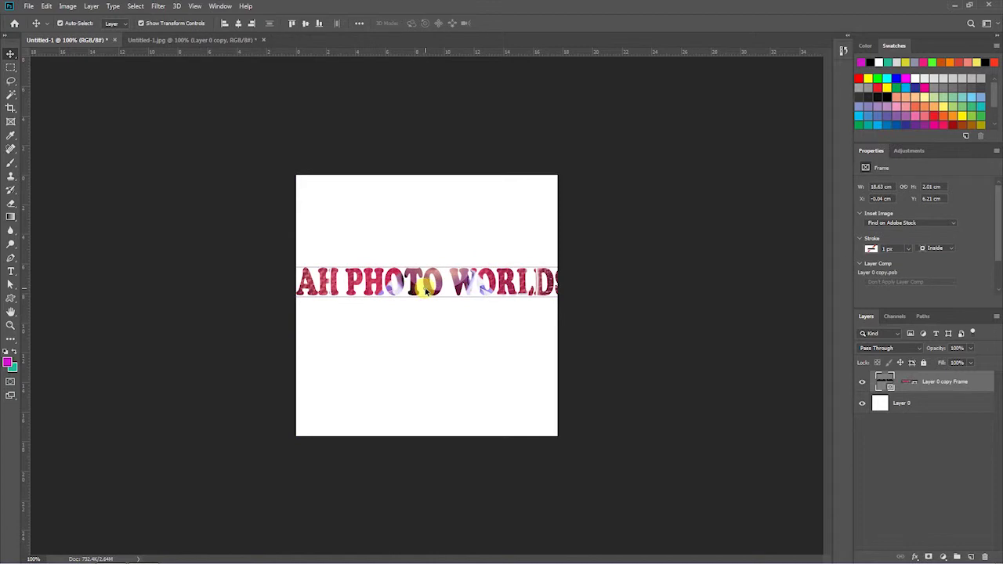
drag(425, 290, 424, 291)
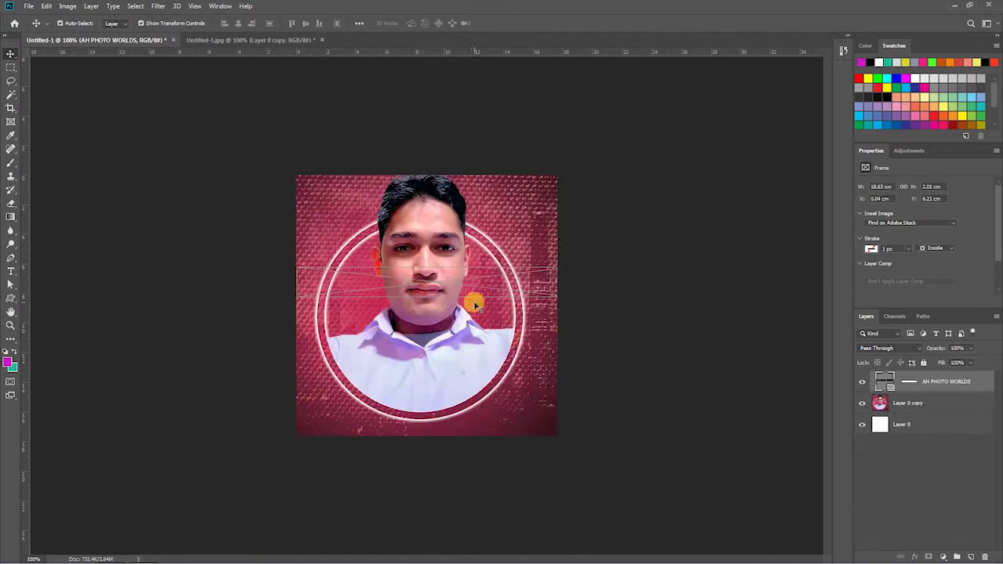
drag(929, 382, 921, 380)
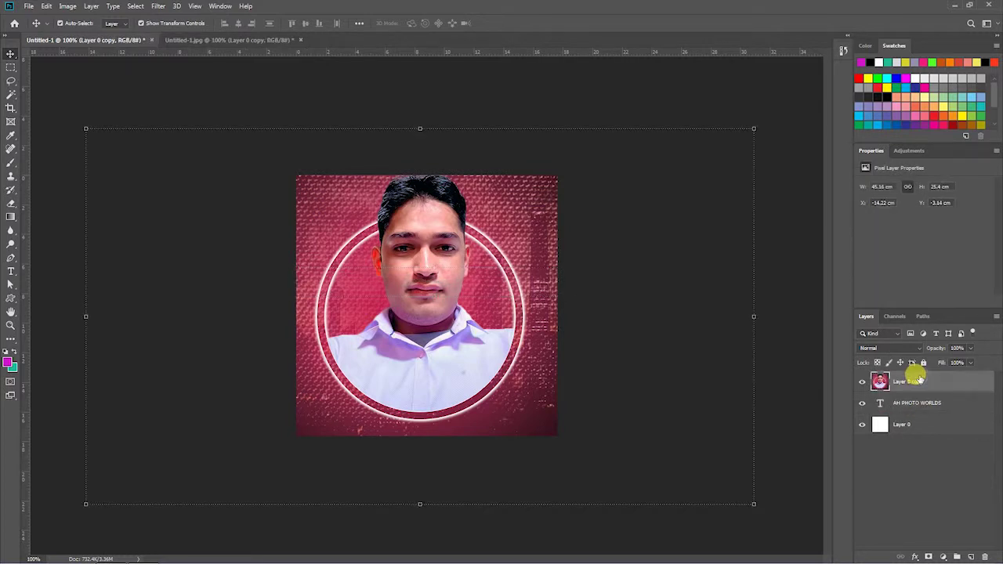
Step: Clip the portrait copy into the AH PHOTO WORLDS text and shrink it with Ctrl+T
right_click(932, 389)
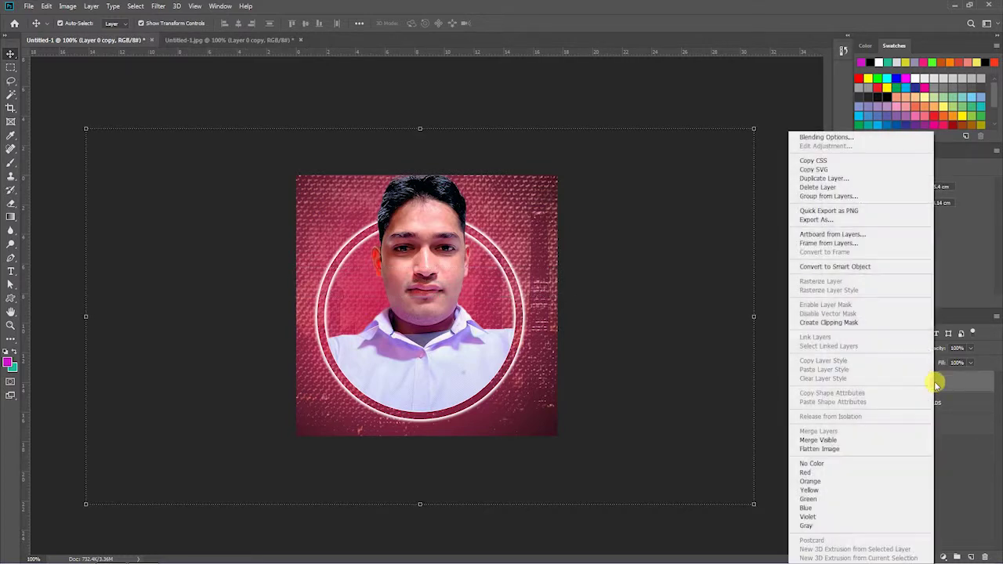
click(835, 322)
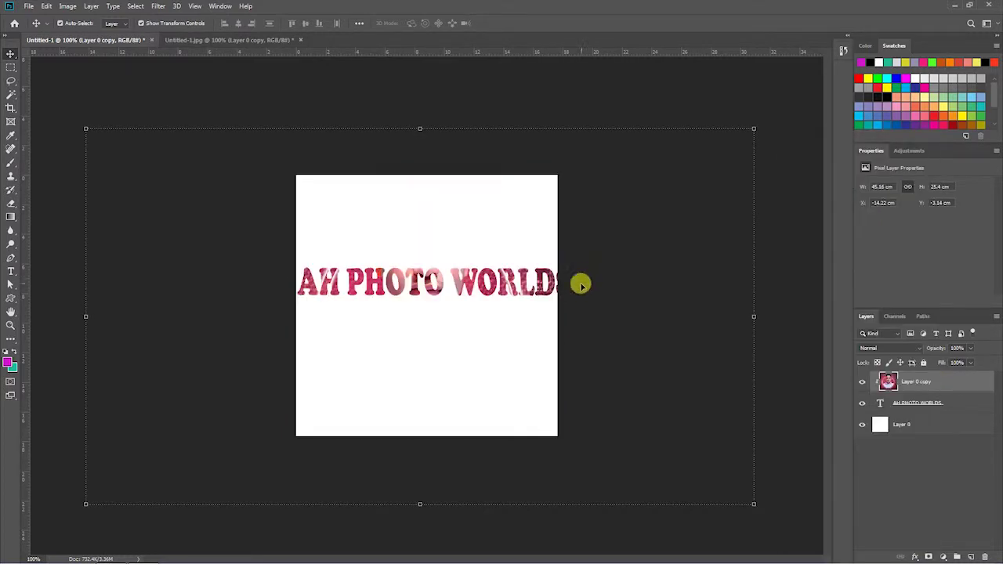
mouse_move(483, 312)
mouse_down()
mouse_move(471, 287)
mouse_move(475, 332)
mouse_move(501, 288)
mouse_up()
key(ctrl+plus)
key(ctrl+plus)
key(Return)
key(ctrl+0)
drag(426, 206, 426, 209)
key(ctrl+t)
drag(400, 441, 399, 381)
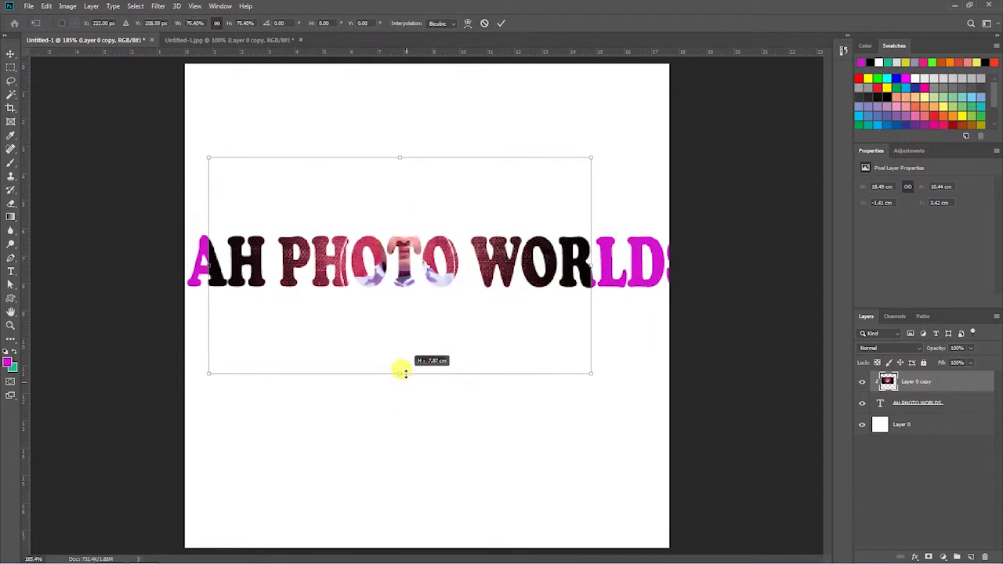
mouse_move(413, 303)
mouse_down()
mouse_move(416, 280)
mouse_move(421, 291)
mouse_up()
key(Return)
Step: Undo the combined text-and-photo move, re-clip the portrait into the lettering and fine-tune its position
click(905, 406)
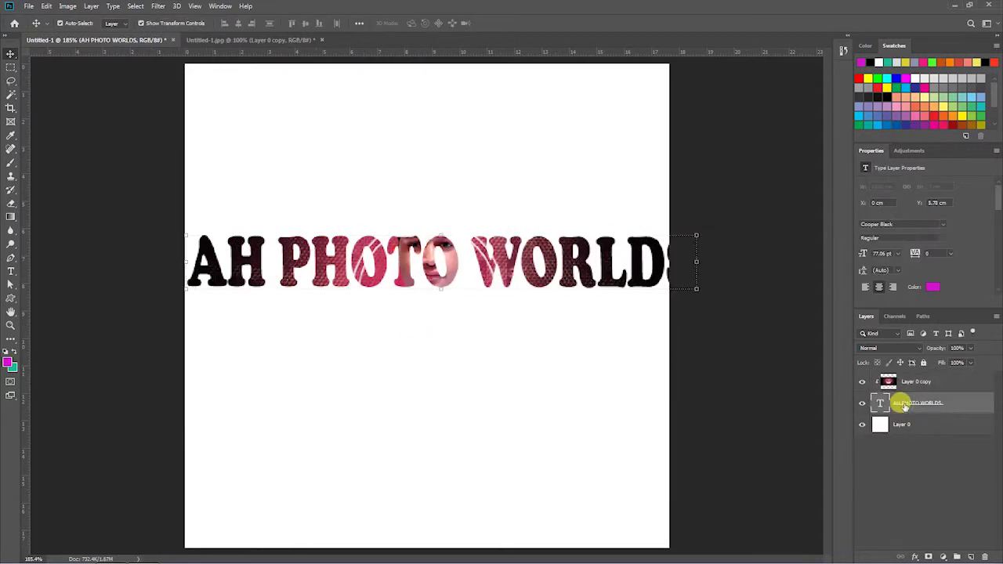
shift+click(913, 382)
mouse_move(510, 254)
mouse_down()
mouse_move(475, 254)
mouse_move(525, 248)
mouse_up()
key(ctrl+z)
key(ctrl+z)
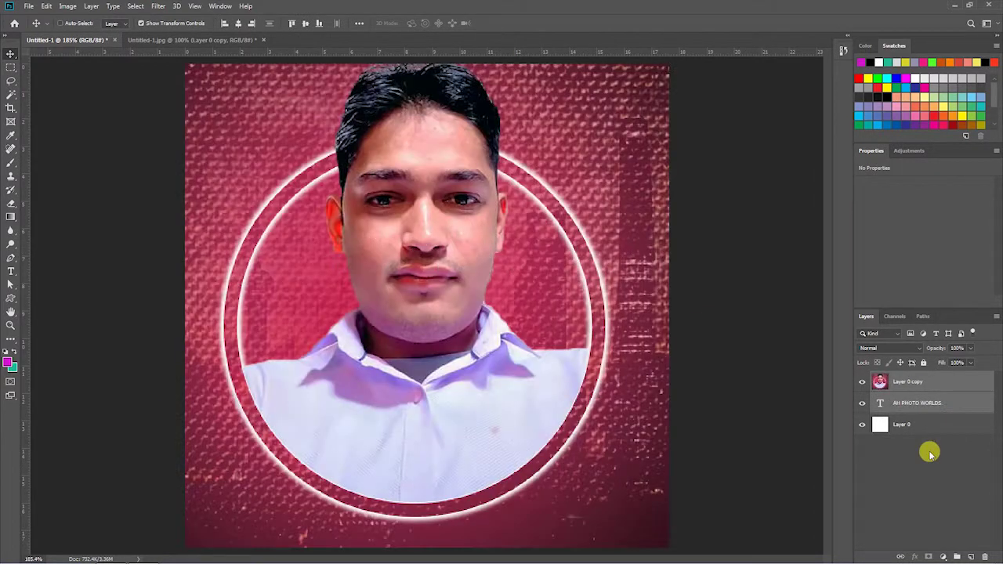
right_click(929, 383)
click(967, 461)
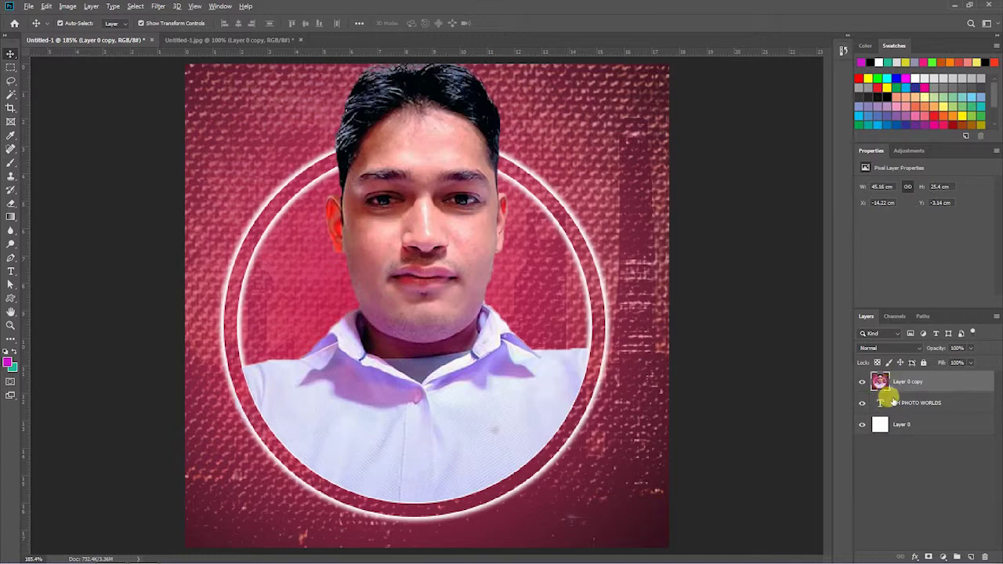
alt+click(881, 385)
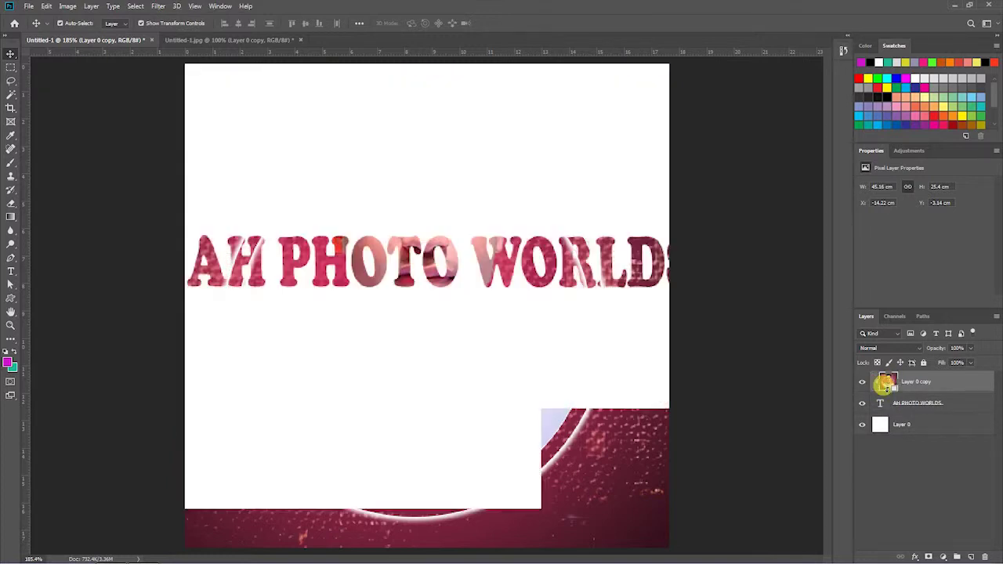
drag(420, 264, 482, 256)
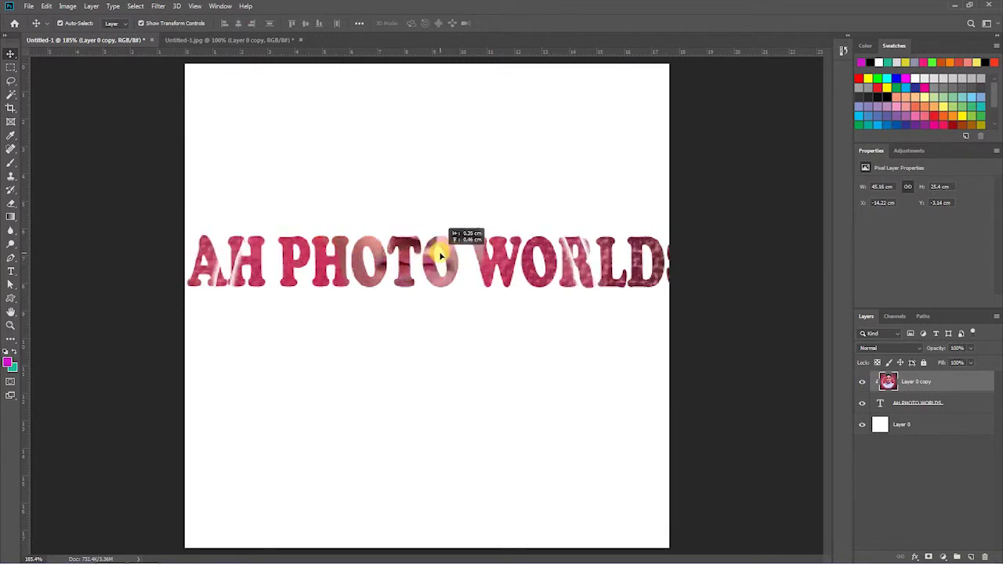
drag(482, 256, 492, 269)
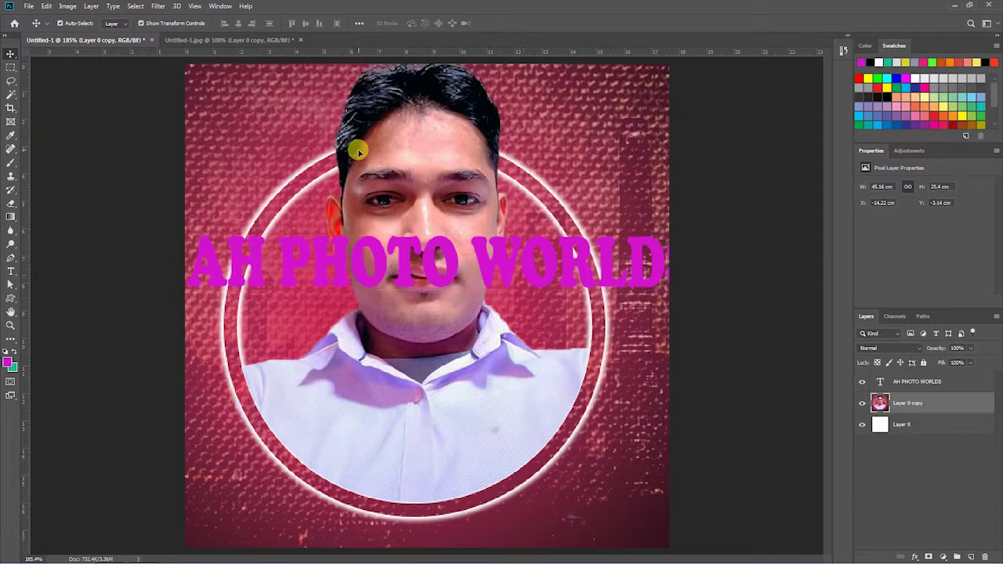
Step: Close the text document, open picture-frame-763299.png and draw a placeholder frame in the left picture frame
click(146, 40)
click(486, 213)
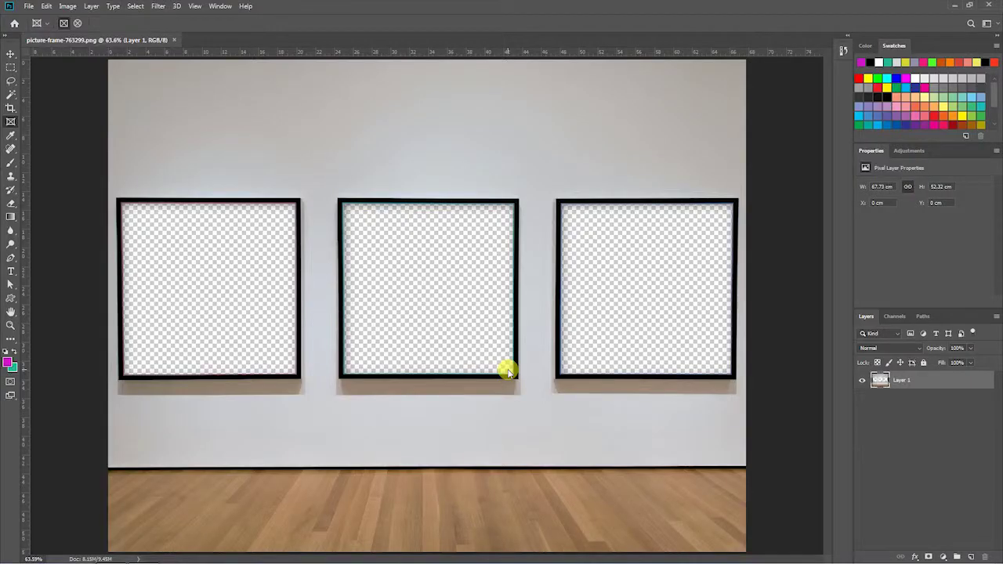
scroll(508, 370, up, 2)
scroll(508, 366, up, 3)
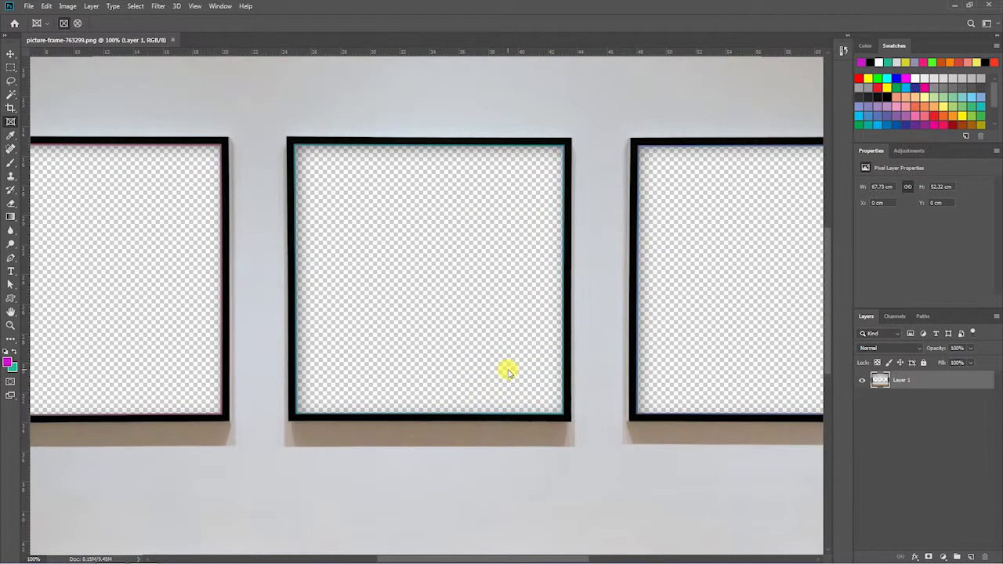
scroll(385, 234, up, 2)
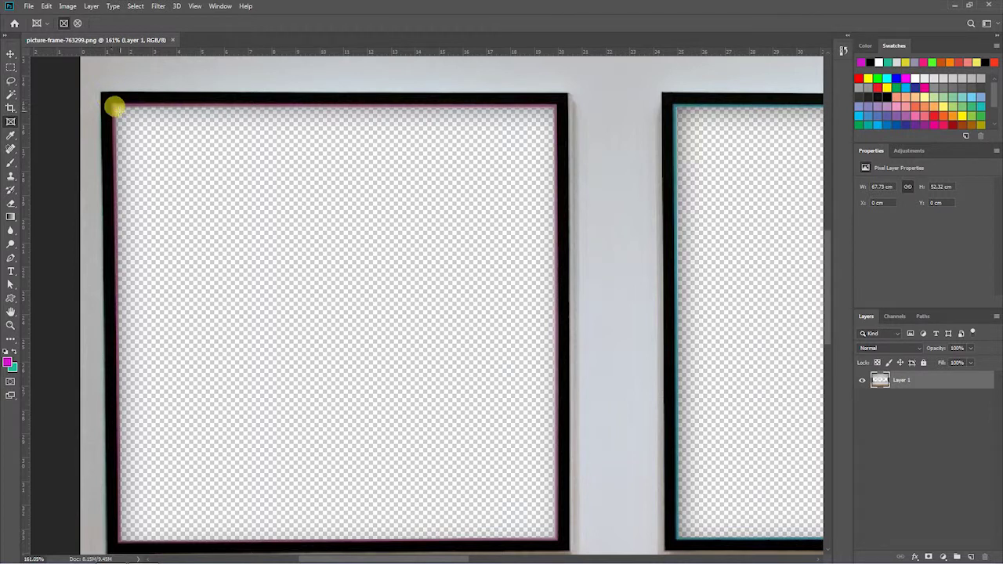
mouse_move(110, 100)
mouse_down()
mouse_move(529, 490)
mouse_move(551, 535)
mouse_up()
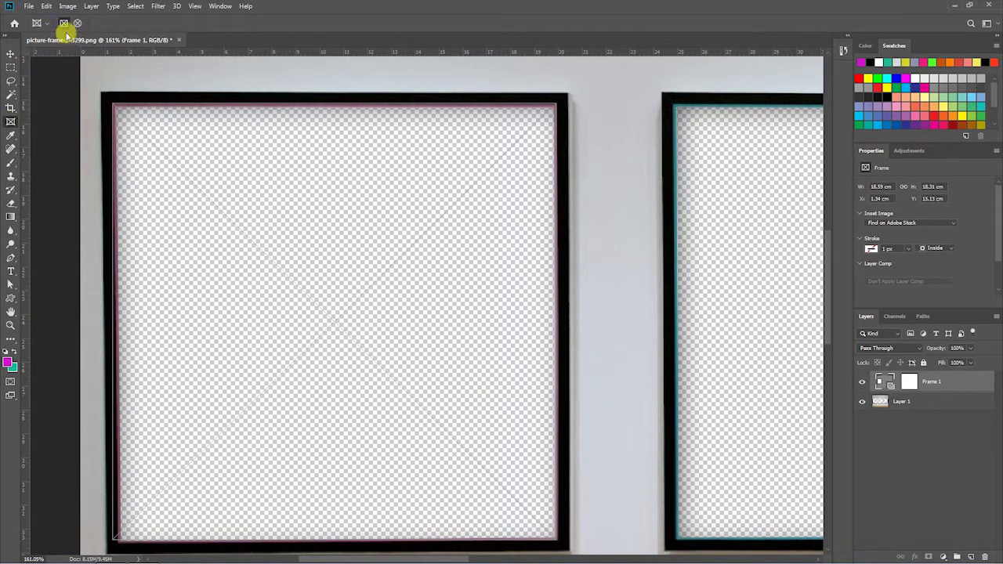
Step: Browse to Desktop > New folder and select the Untitled-1 image to open
click(29, 6)
click(36, 29)
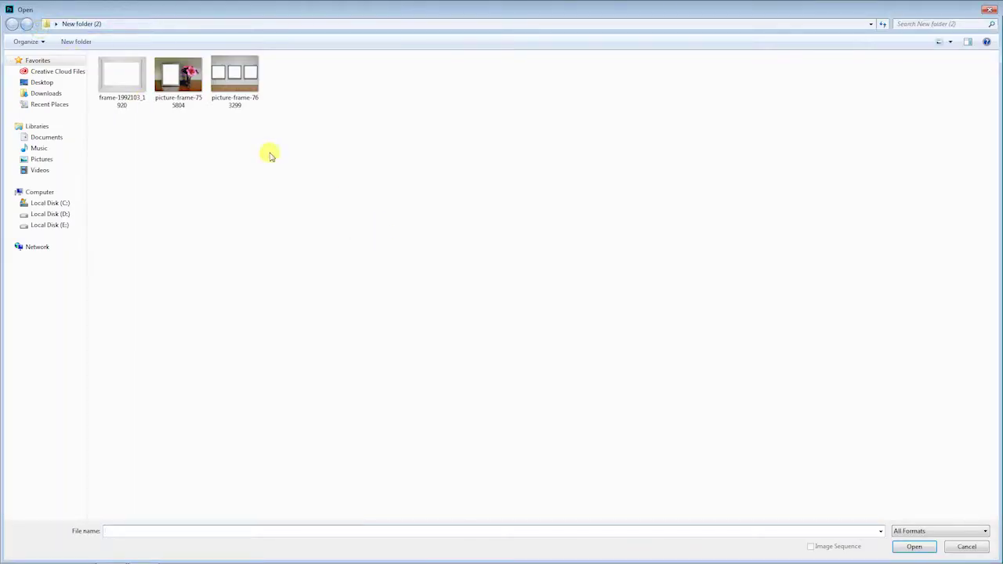
click(41, 82)
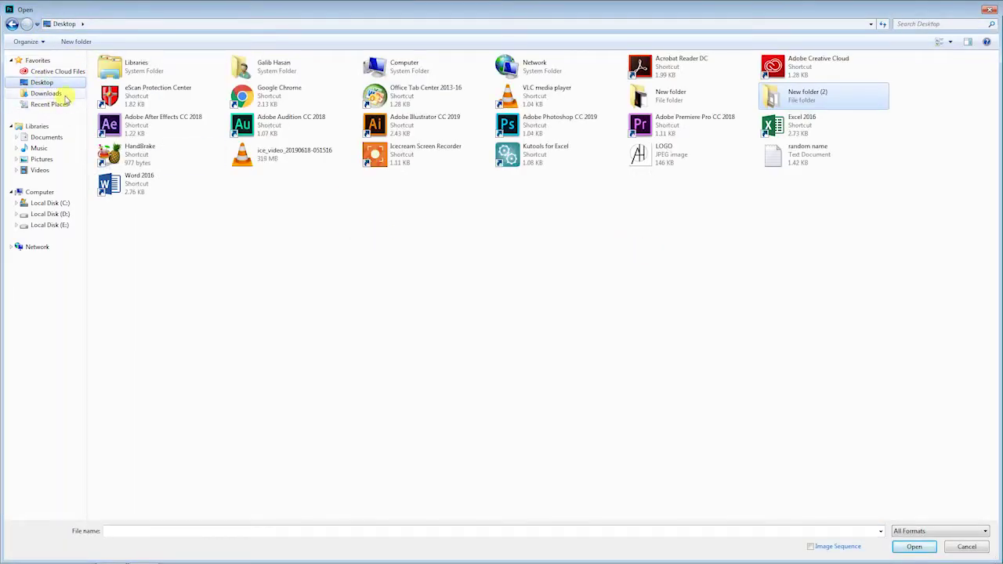
double_click(643, 153)
click(474, 321)
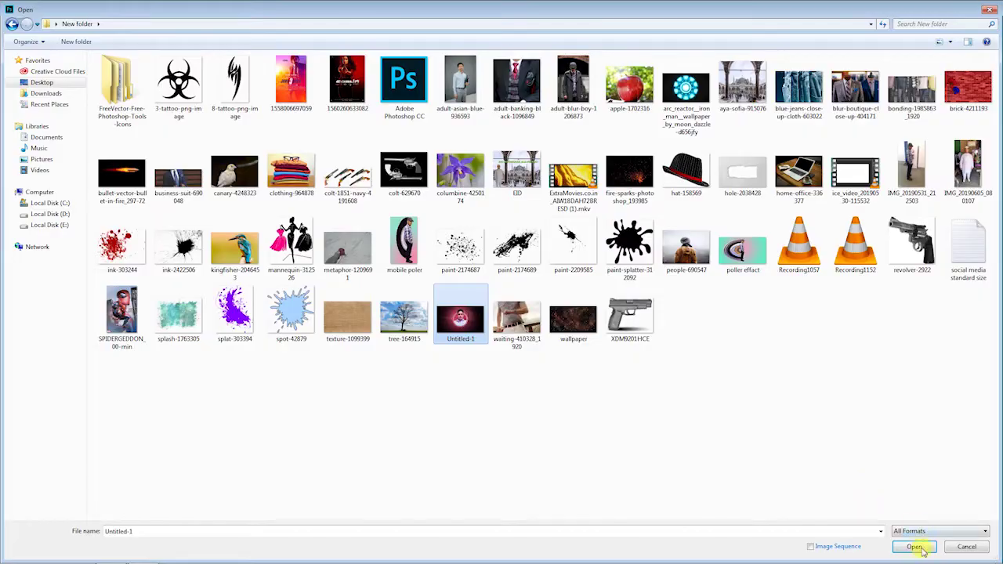
Step: Open Untitled-1, unlock its layer and drag it into the left gallery frame
click(915, 547)
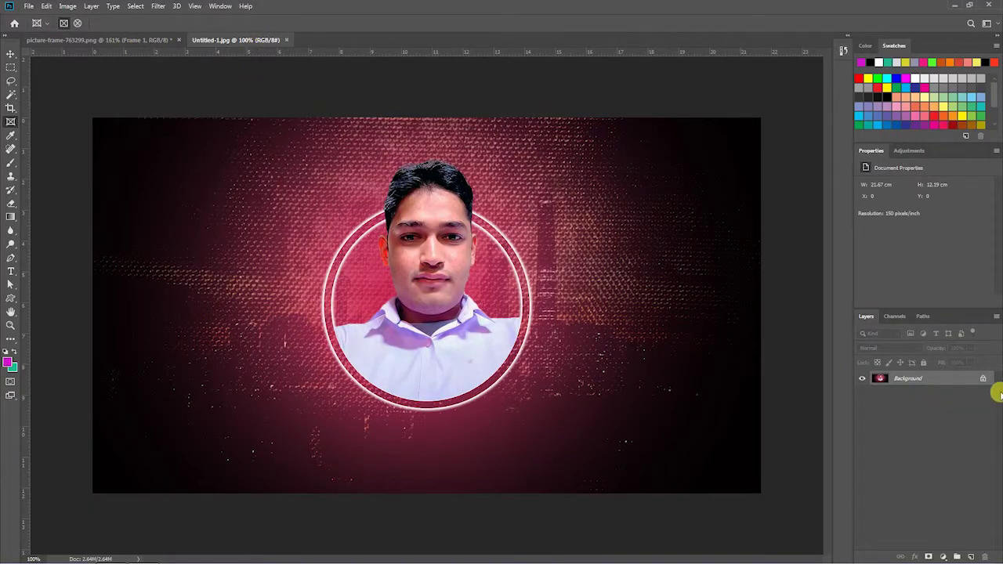
click(980, 379)
key(v)
mouse_move(408, 235)
mouse_down()
mouse_move(102, 43)
mouse_move(336, 303)
mouse_move(304, 369)
mouse_move(370, 354)
mouse_up()
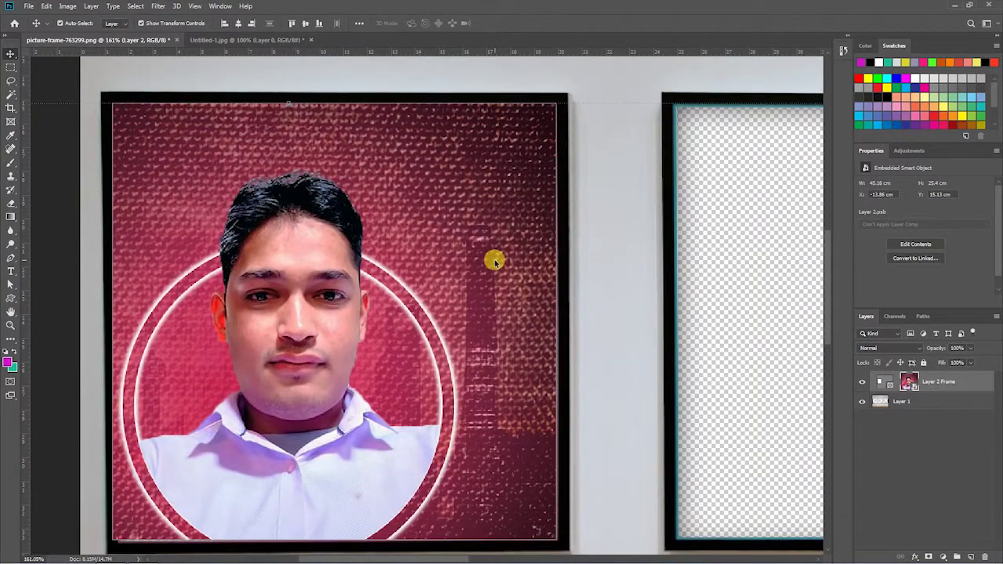
mouse_move(487, 308)
mouse_down()
mouse_move(495, 306)
mouse_move(451, 271)
mouse_move(481, 306)
mouse_up()
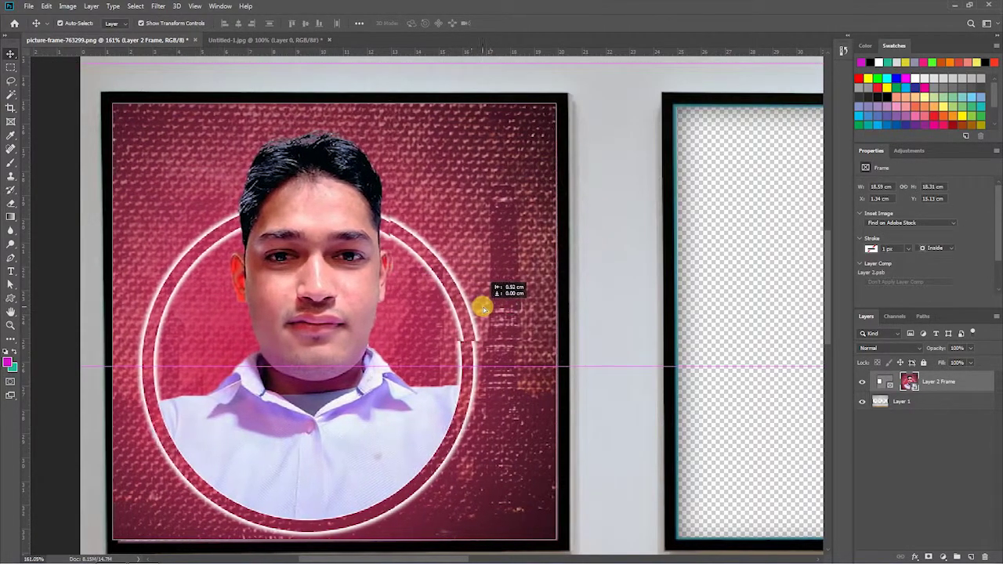
Step: Re-centre the portrait within Frame 1 and fit the whole gallery wall in view
click(886, 382)
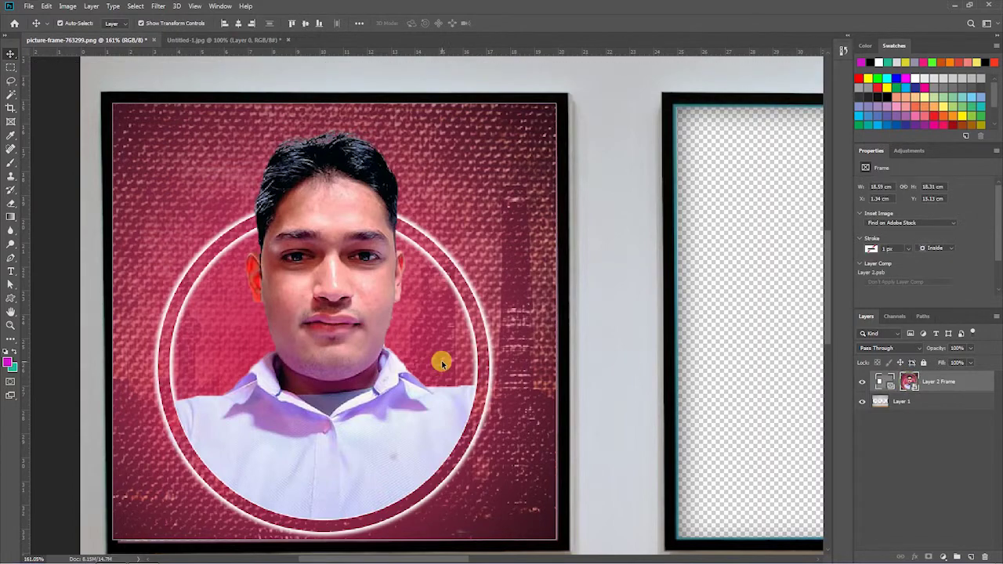
mouse_move(348, 314)
mouse_down()
mouse_move(455, 372)
mouse_move(468, 326)
mouse_up()
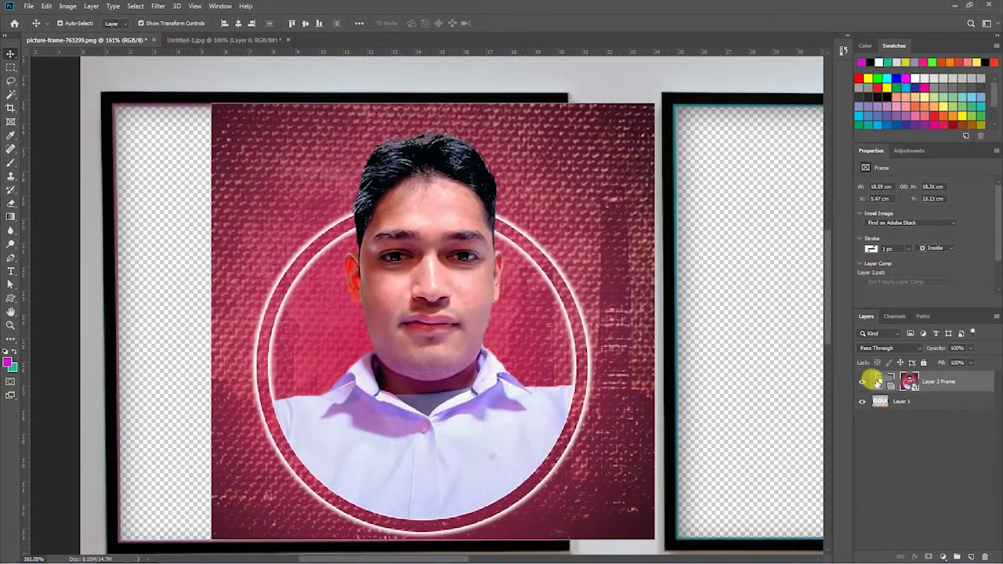
click(885, 381)
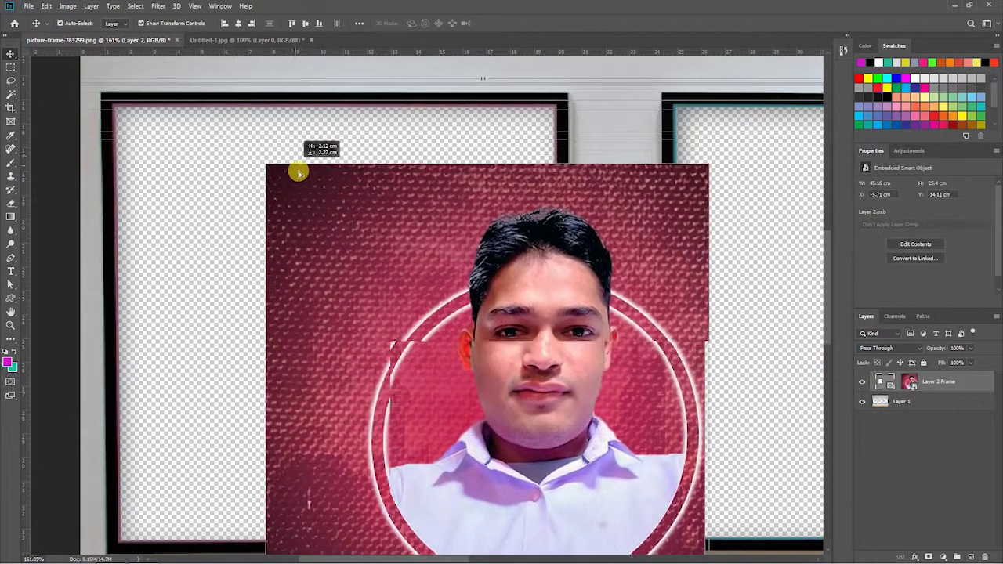
drag(303, 180, 307, 177)
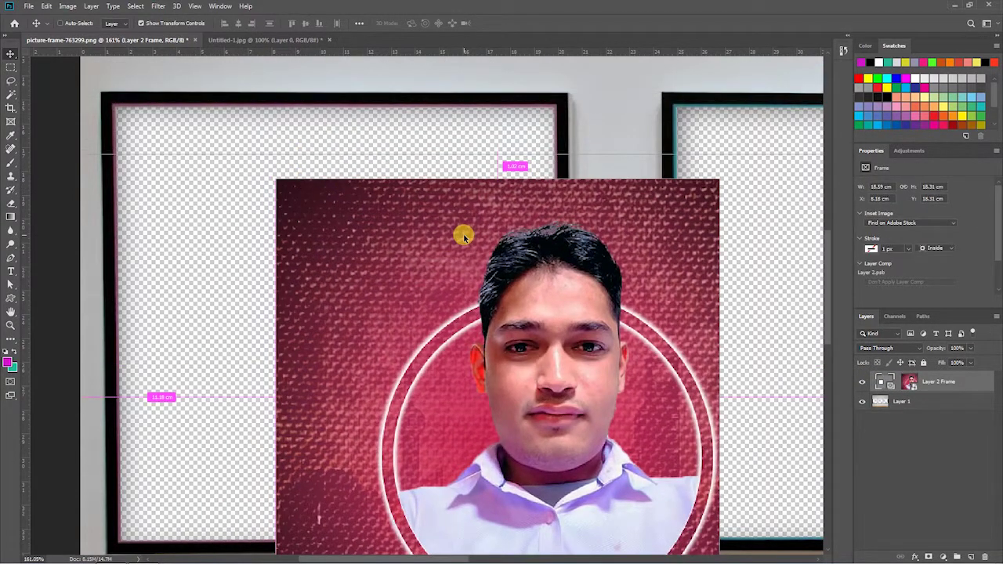
key(ctrl+z)
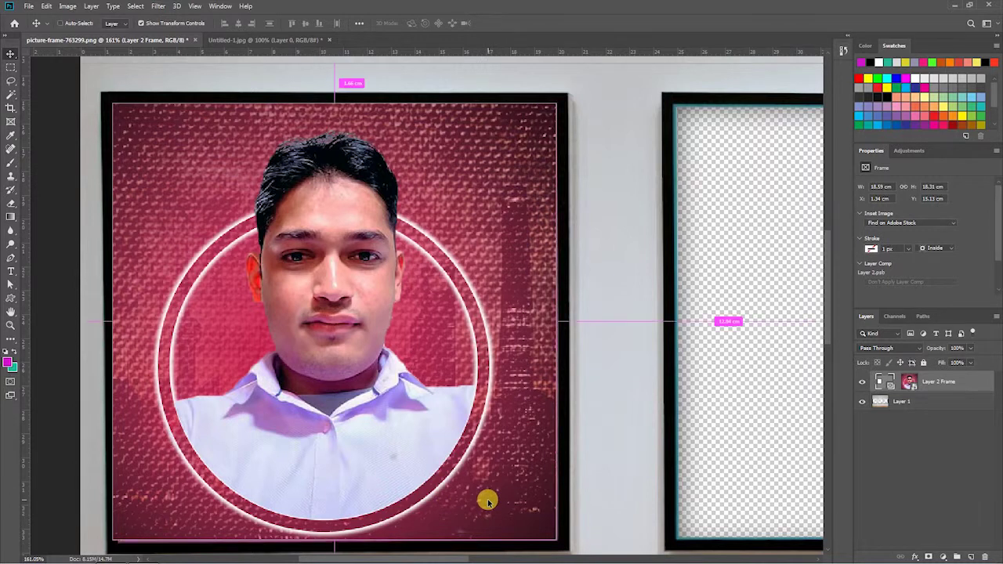
key(ctrl+0)
Step: Shrink the portrait slightly and draw a placeholder frame in the middle picture frame
key(ctrl+t)
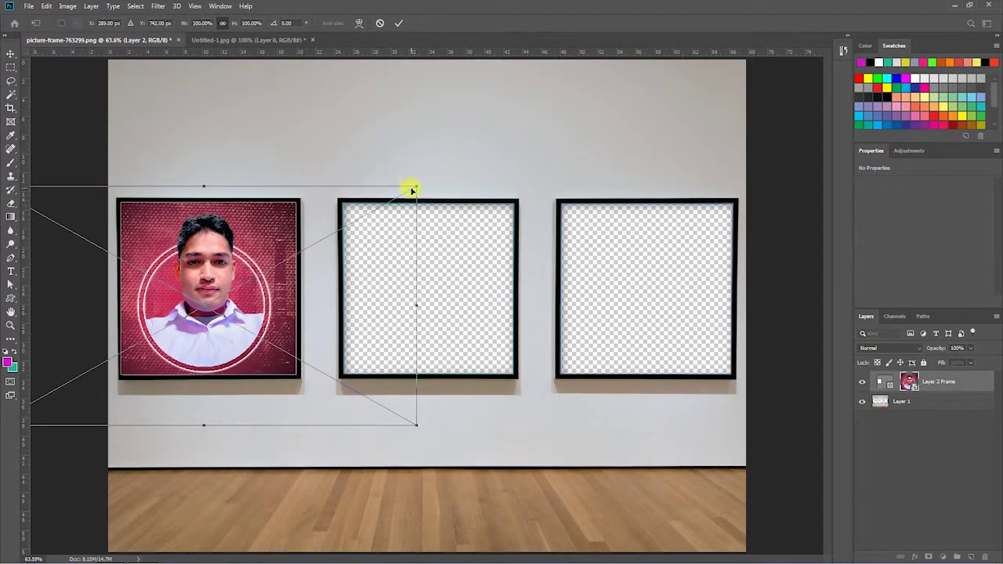
drag(416, 183, 378, 194)
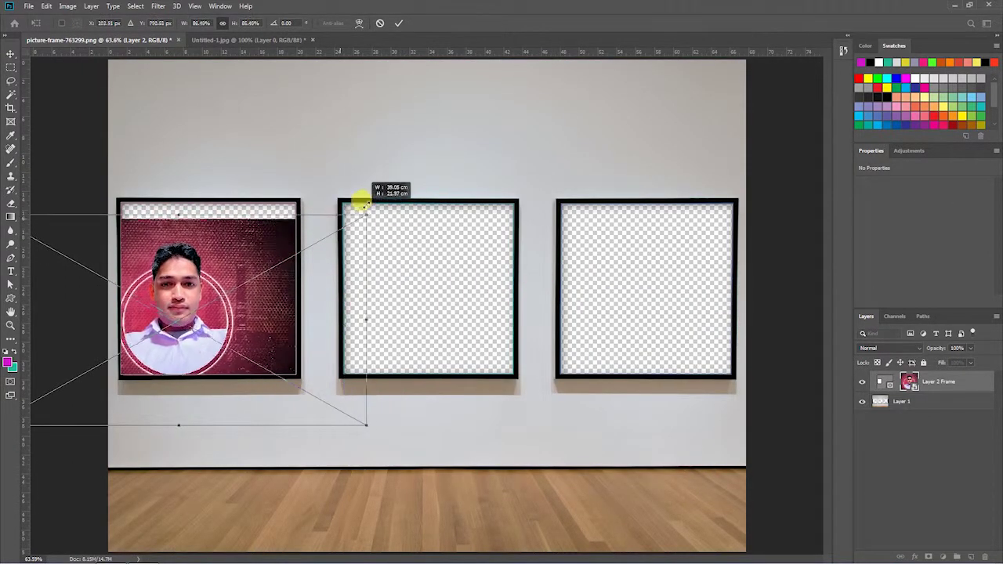
click(10, 120)
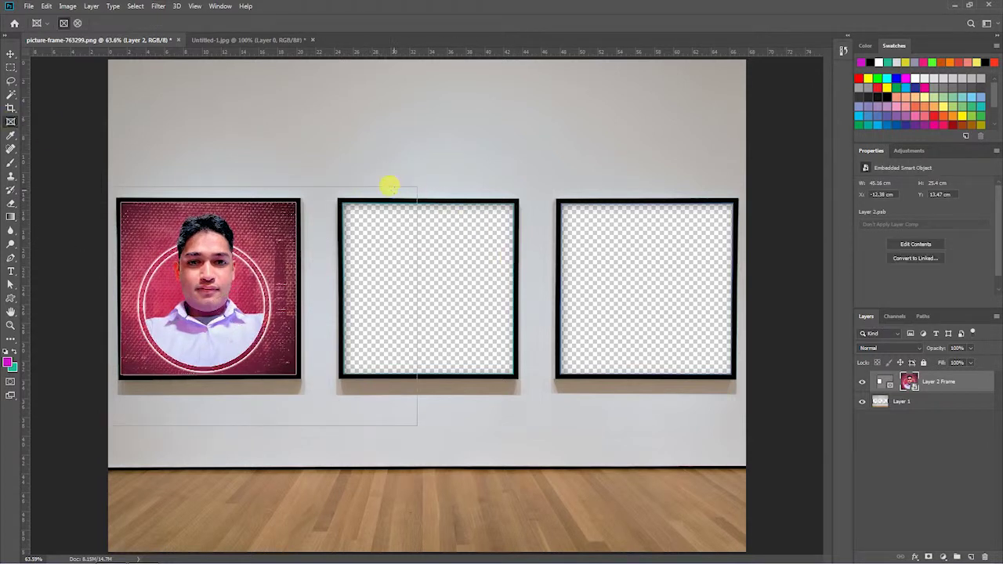
drag(339, 200, 516, 376)
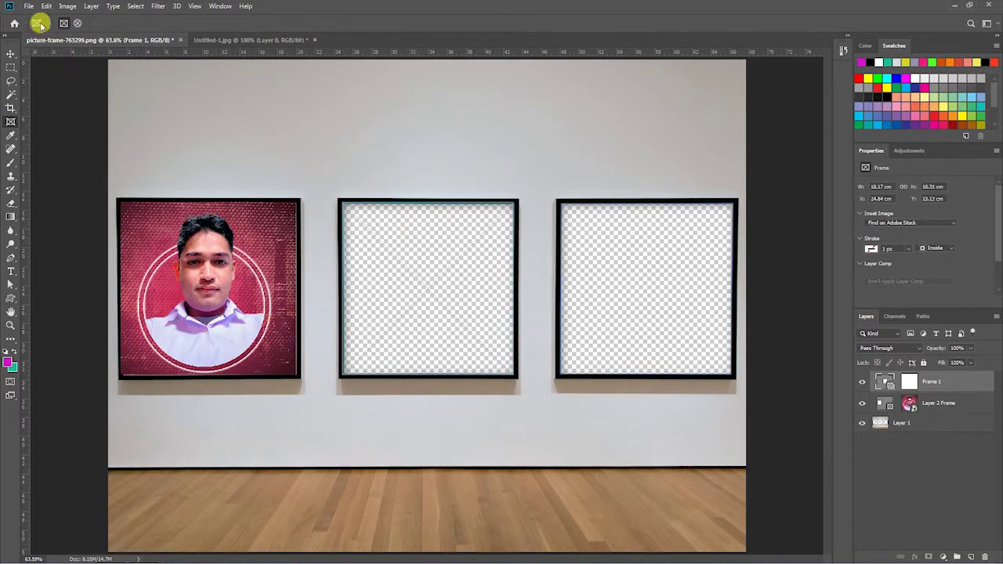
Step: Embed the tree-164915 photo into the middle frame
click(28, 6)
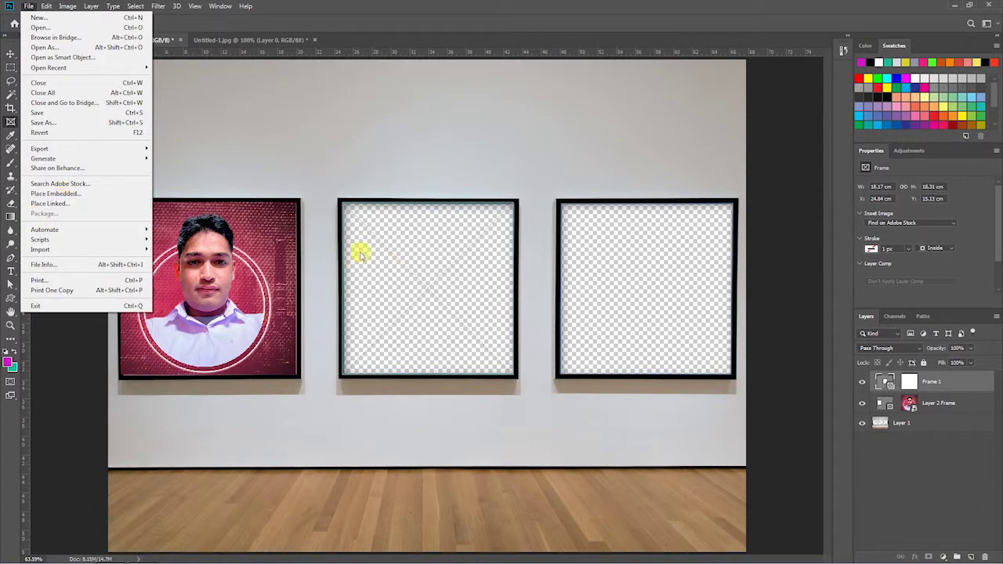
click(67, 194)
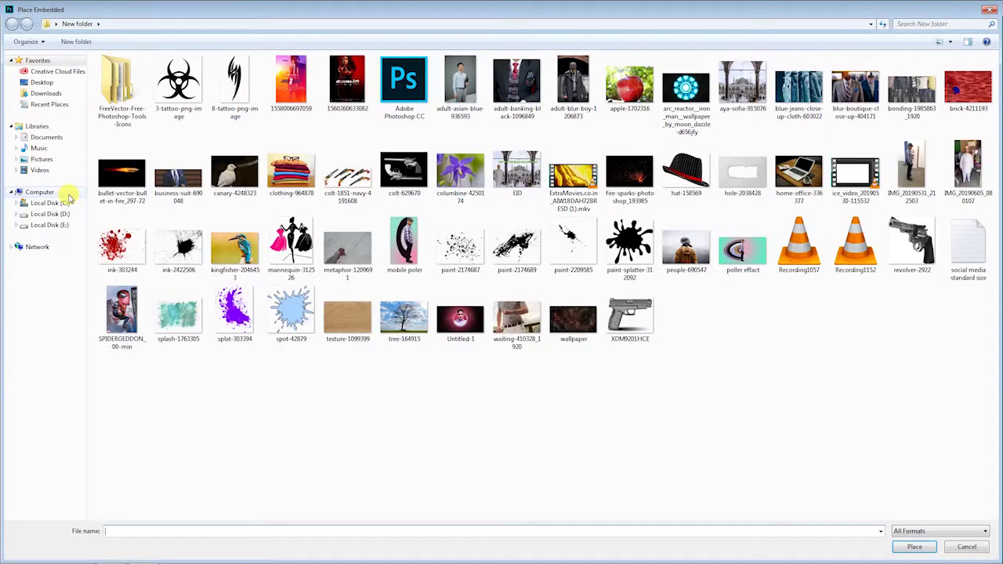
click(478, 317)
click(403, 317)
click(911, 546)
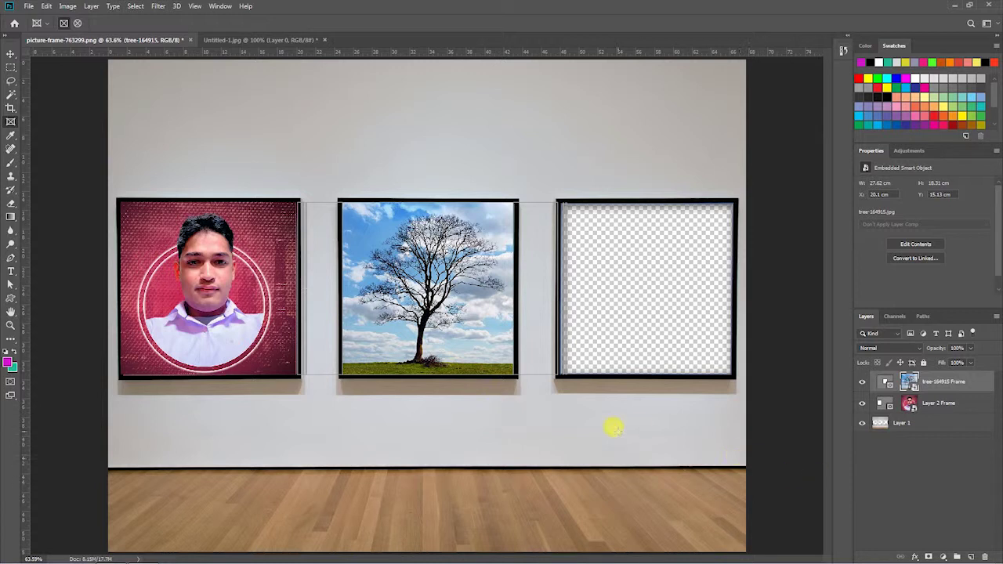
click(502, 402)
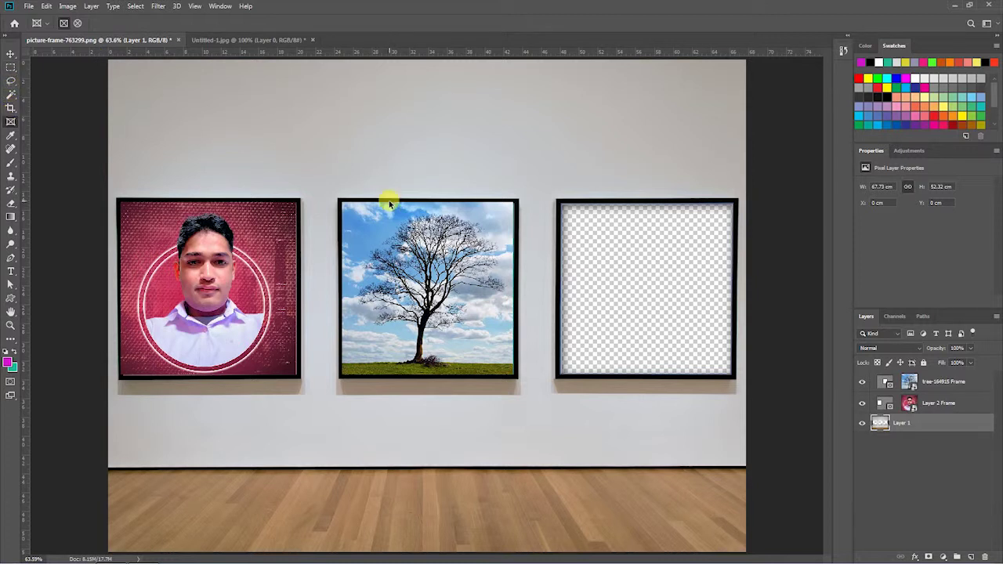
Step: Link the spot-42879 splash into the right frame and nudge it slightly left
double_click(573, 207)
click(291, 312)
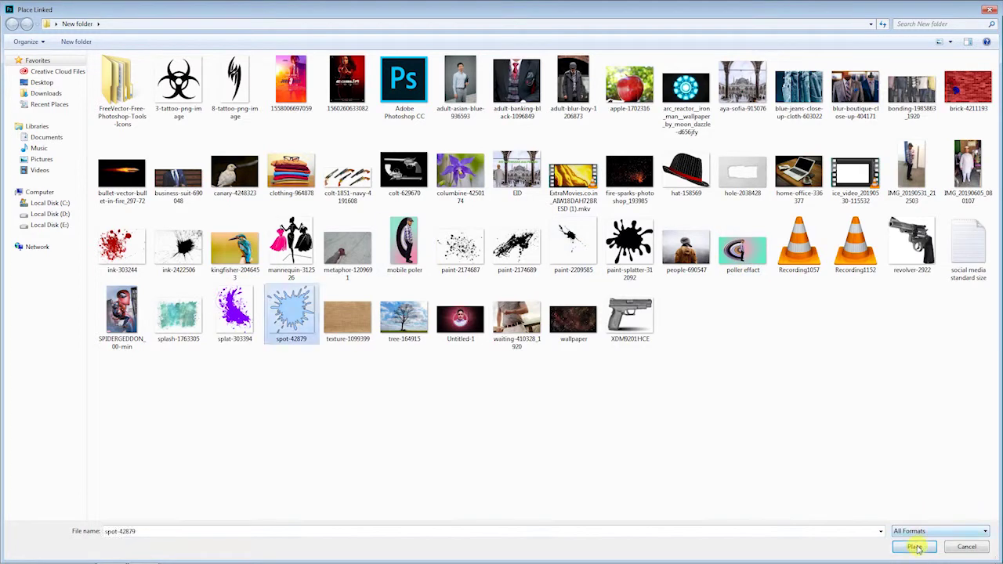
click(914, 547)
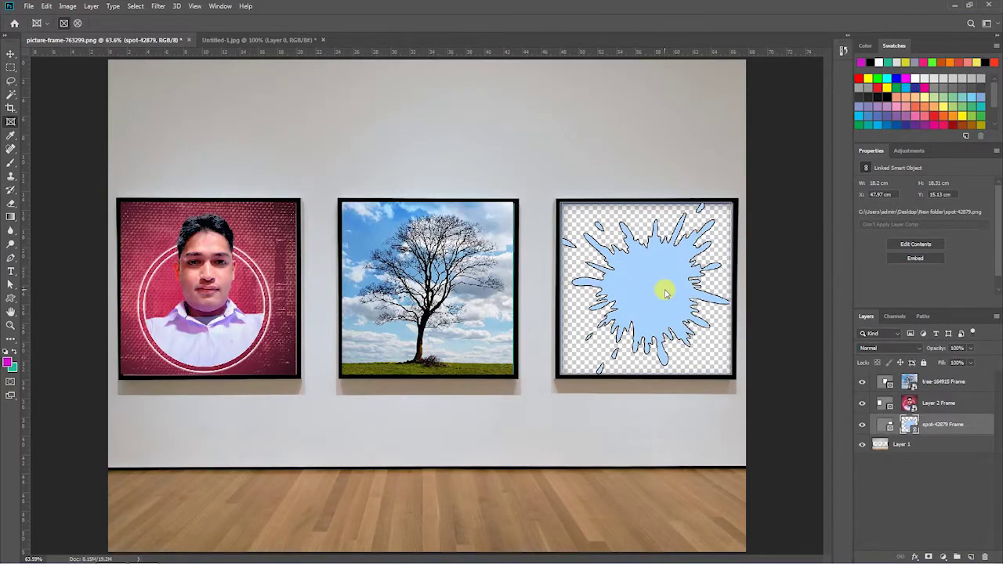
drag(665, 292, 664, 292)
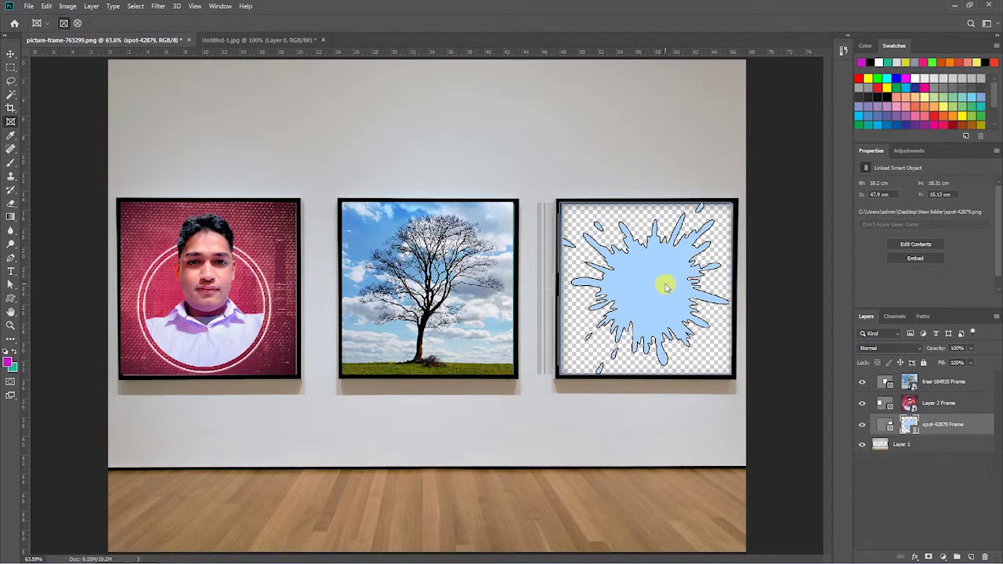
drag(665, 288, 658, 287)
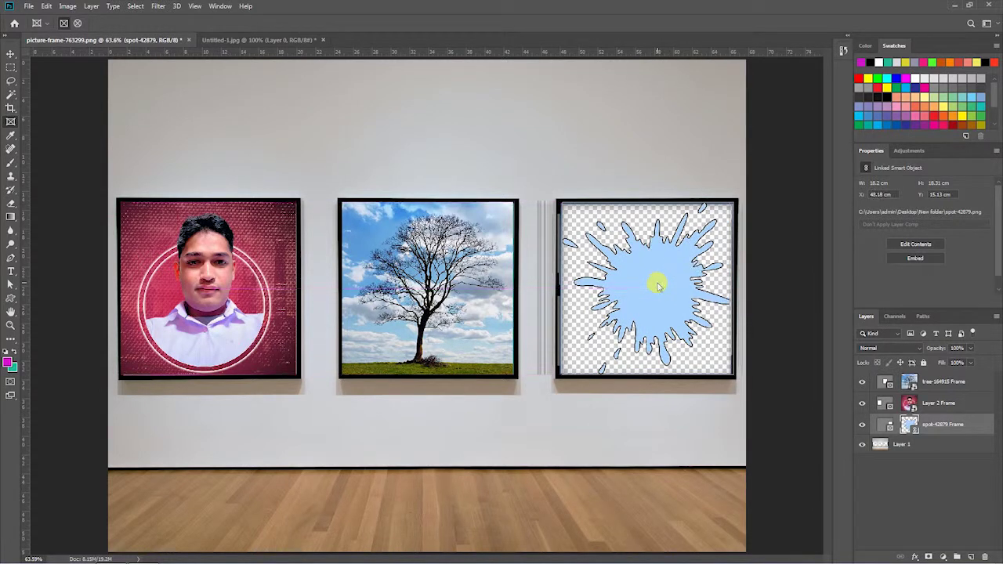
drag(675, 302, 667, 288)
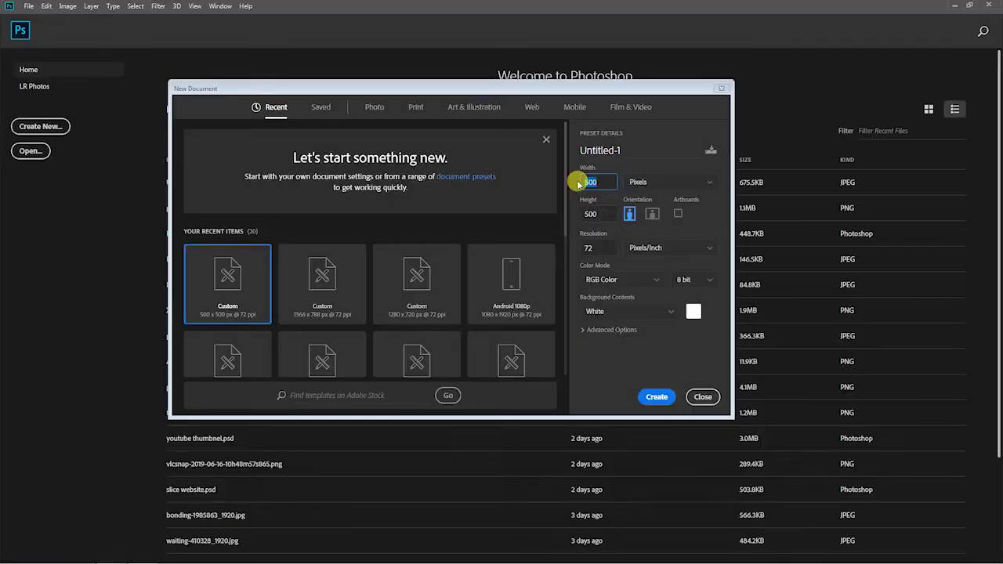
Step: Set the new document to 1280 × 720 pixels and create it
text(1280)
double_click(587, 216)
text(720)
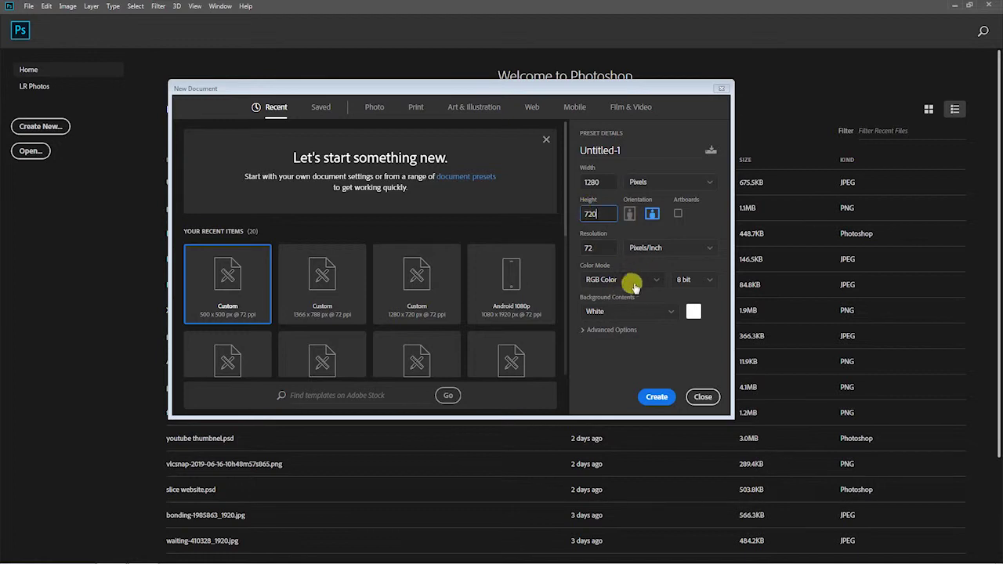
click(652, 397)
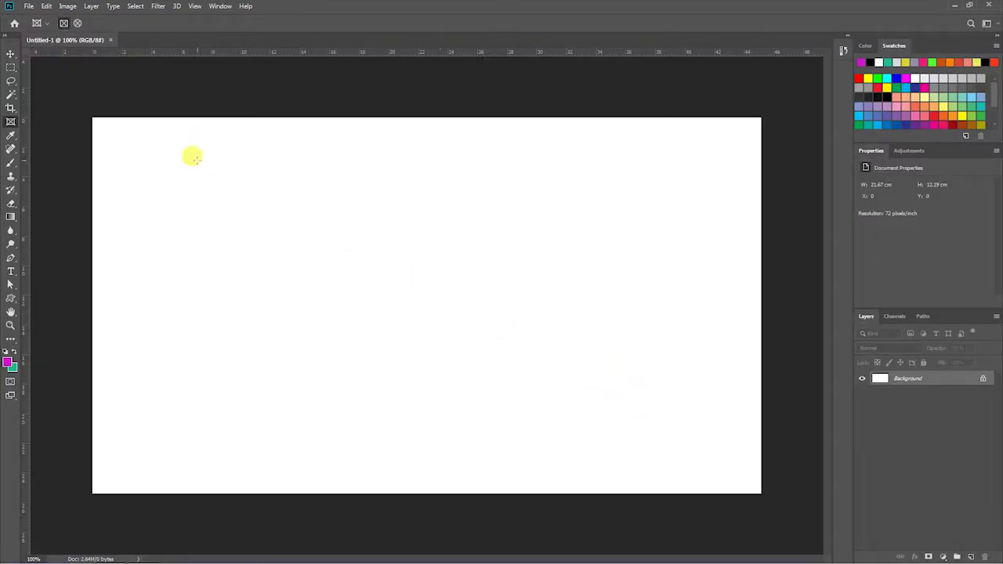
click(10, 120)
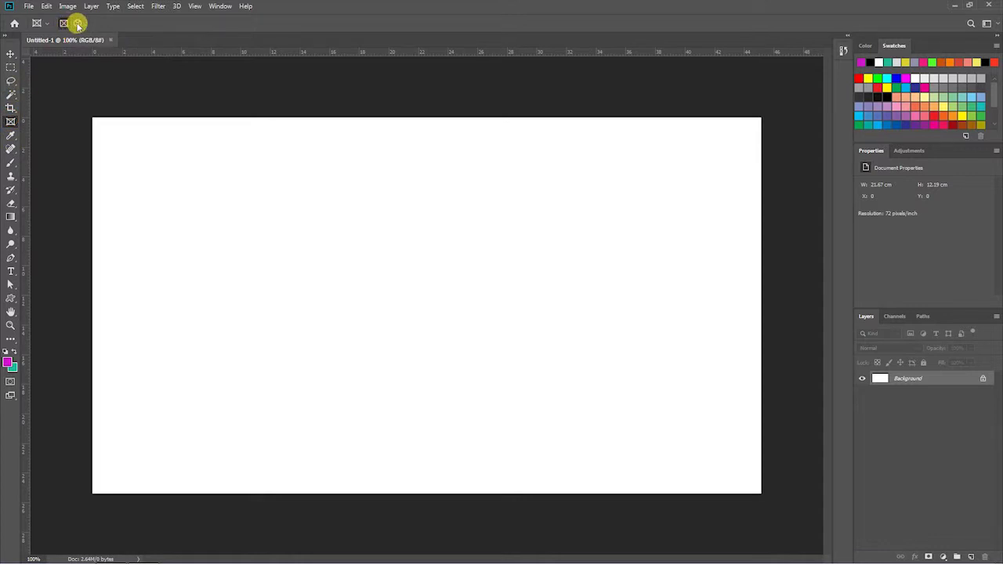
Step: Draw a rectangular frame at left and place the linked Untitled-1 portrait into it
mouse_move(207, 178)
mouse_down()
mouse_move(381, 352)
mouse_move(546, 354)
mouse_move(362, 391)
mouse_move(491, 439)
mouse_up()
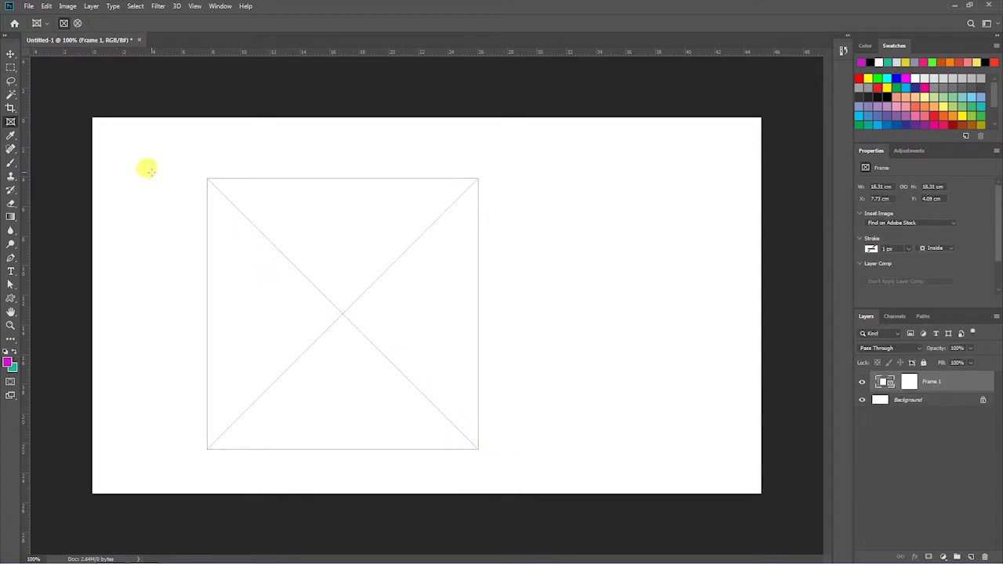
click(28, 6)
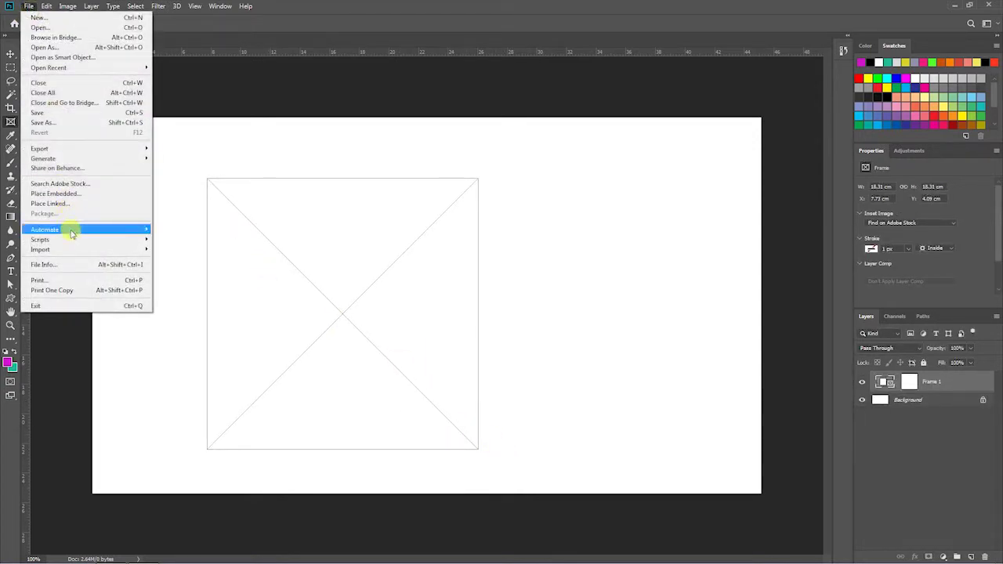
click(62, 205)
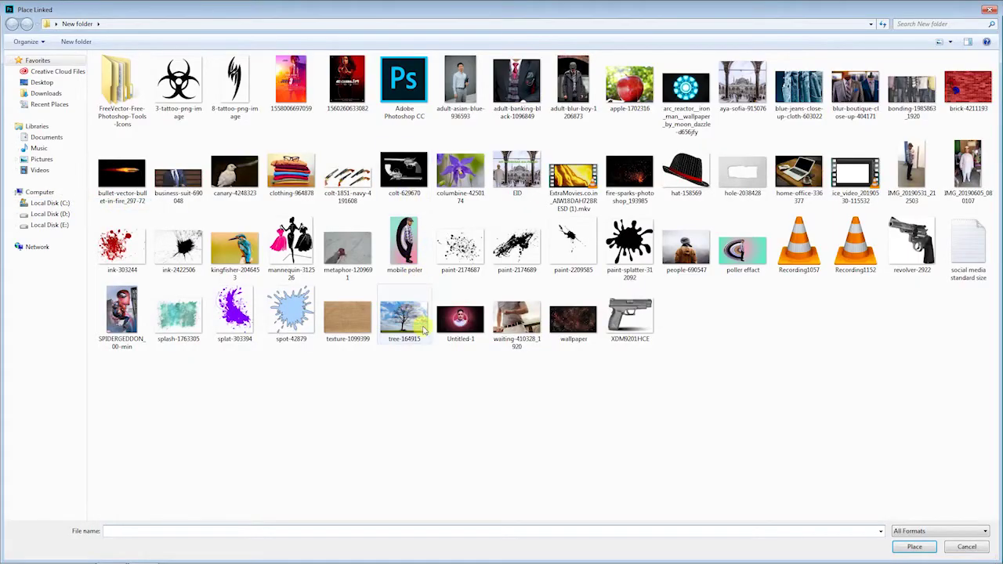
click(461, 321)
click(916, 546)
Step: Nudge the portrait inside its frame, then draw an elliptical frame on the right
mouse_move(336, 291)
mouse_down()
mouse_move(309, 259)
mouse_move(361, 273)
mouse_up()
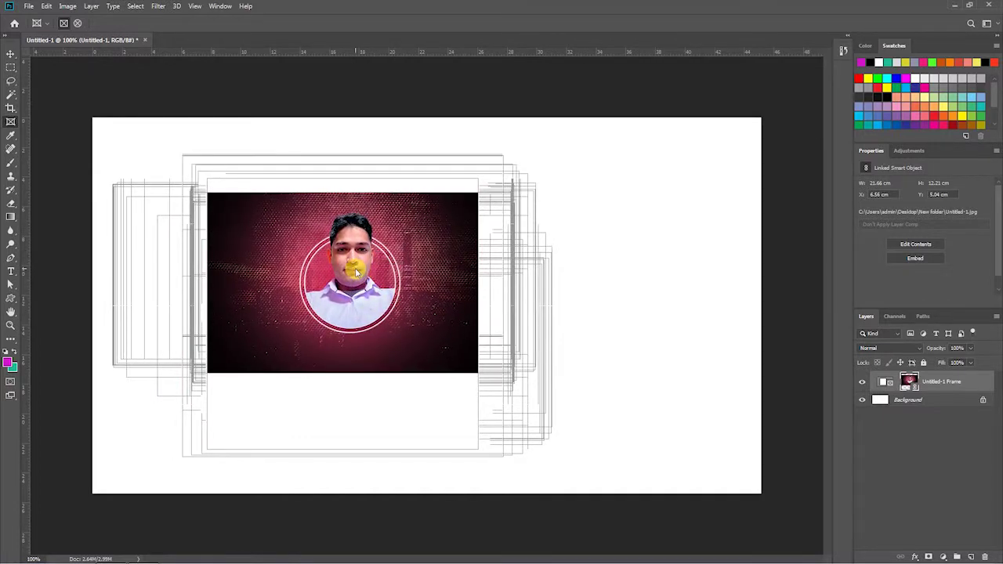
click(78, 22)
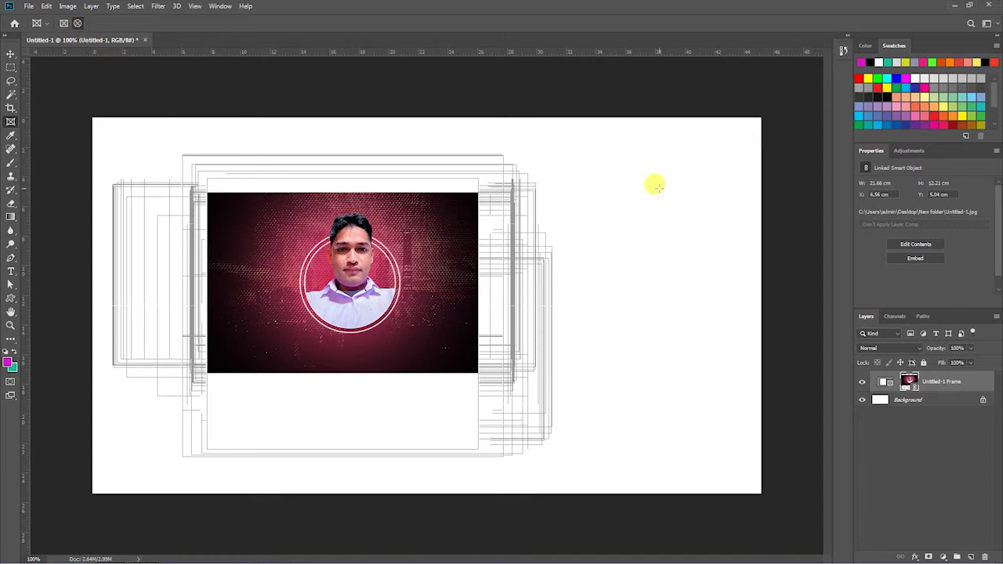
drag(563, 160, 731, 369)
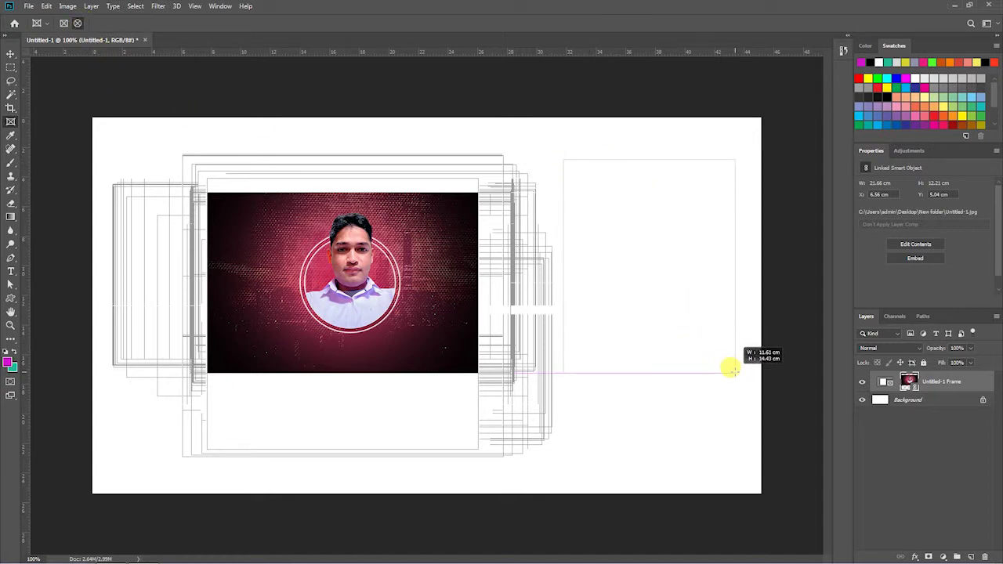
Step: Finish the circular frame and embed the people-690547 photo into it
drag(731, 368, 768, 399)
click(29, 6)
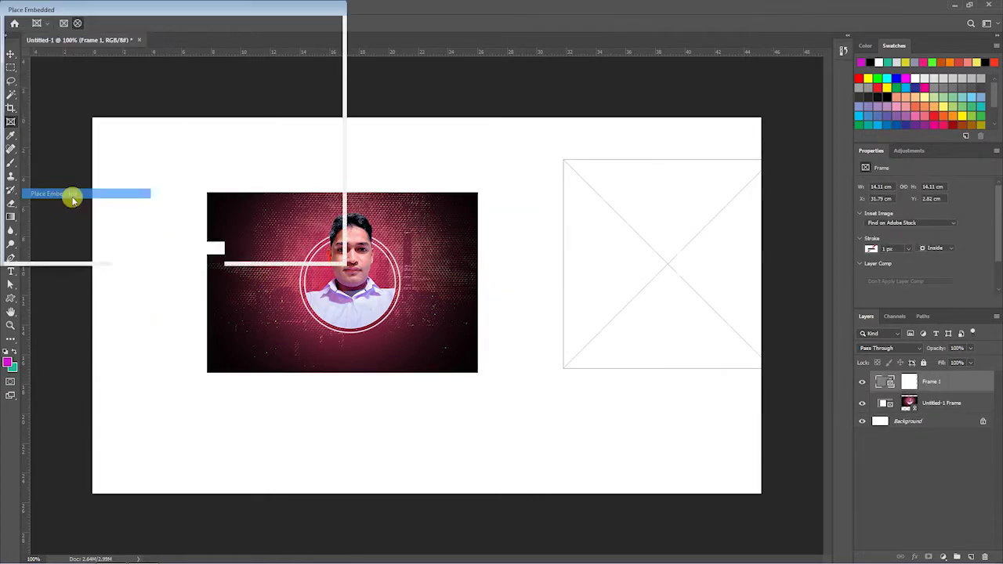
click(73, 197)
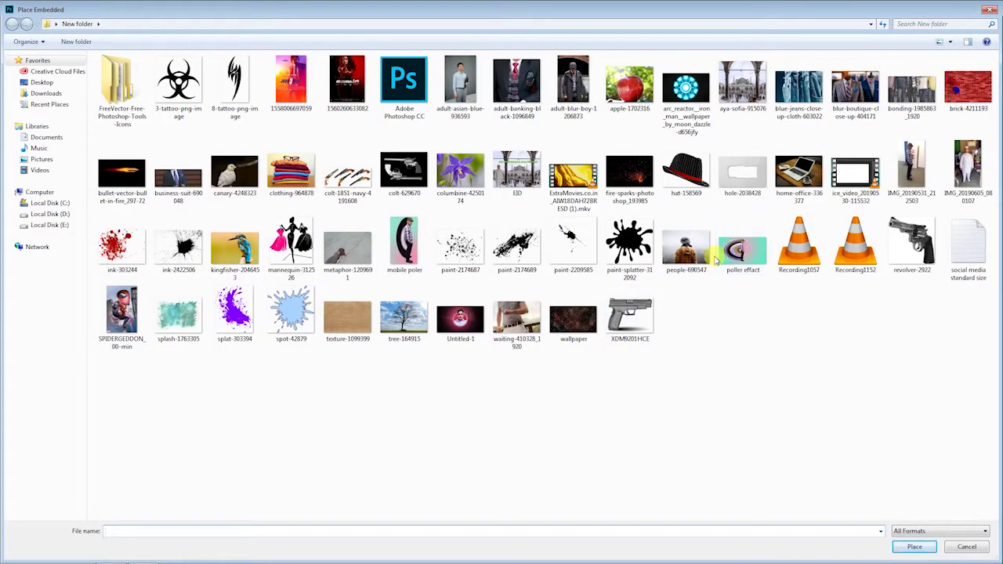
click(687, 247)
click(915, 547)
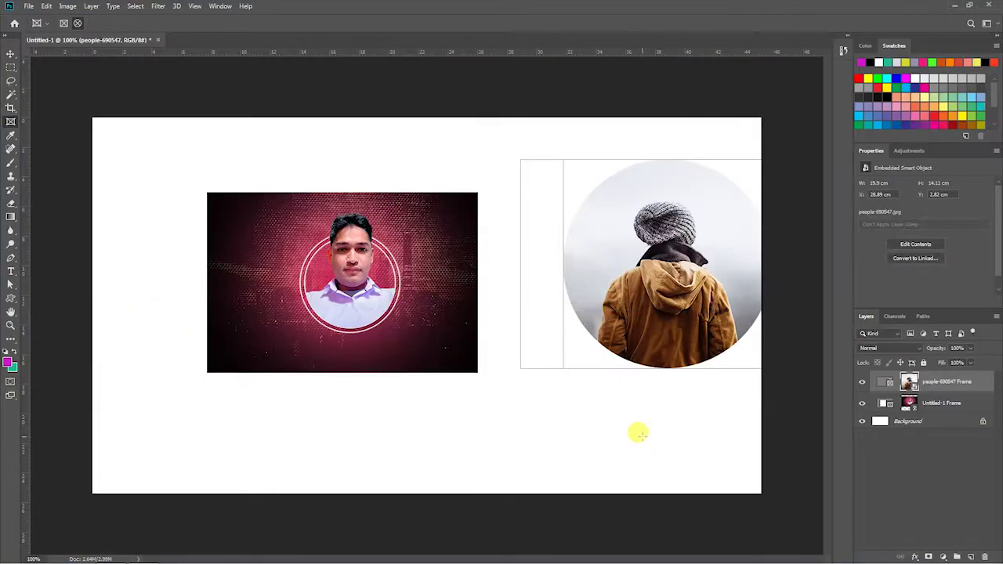
Step: Shift the hooded figure right and up in the circle, then draw a new upper-left frame
drag(641, 229, 670, 233)
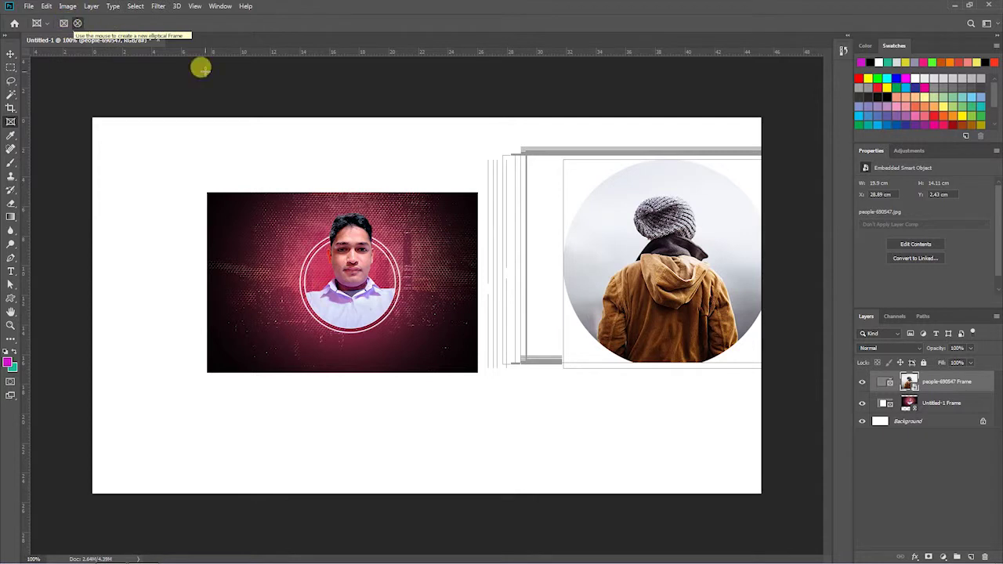
drag(650, 264, 655, 249)
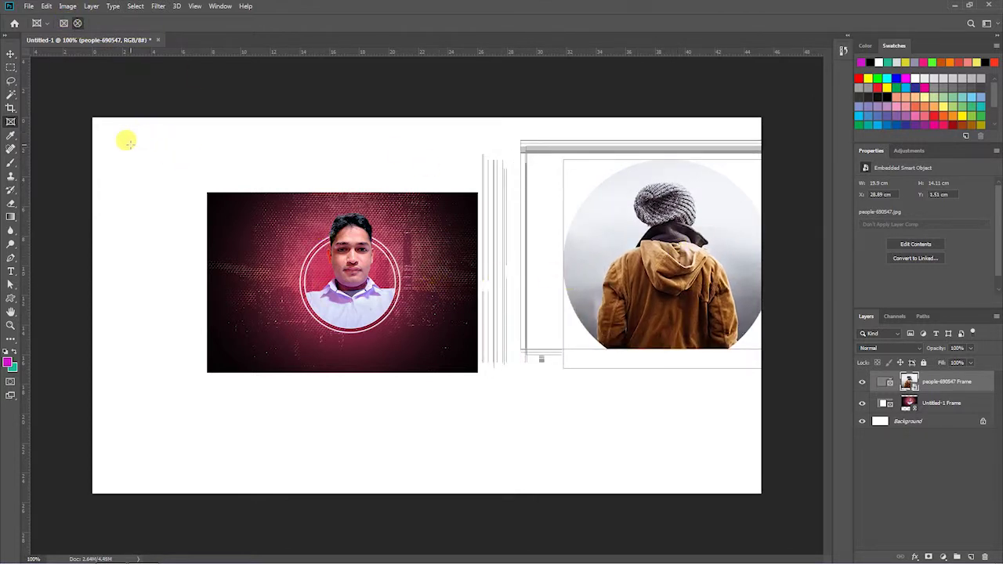
mouse_move(104, 176)
mouse_down()
mouse_move(189, 259)
mouse_move(348, 378)
mouse_up()
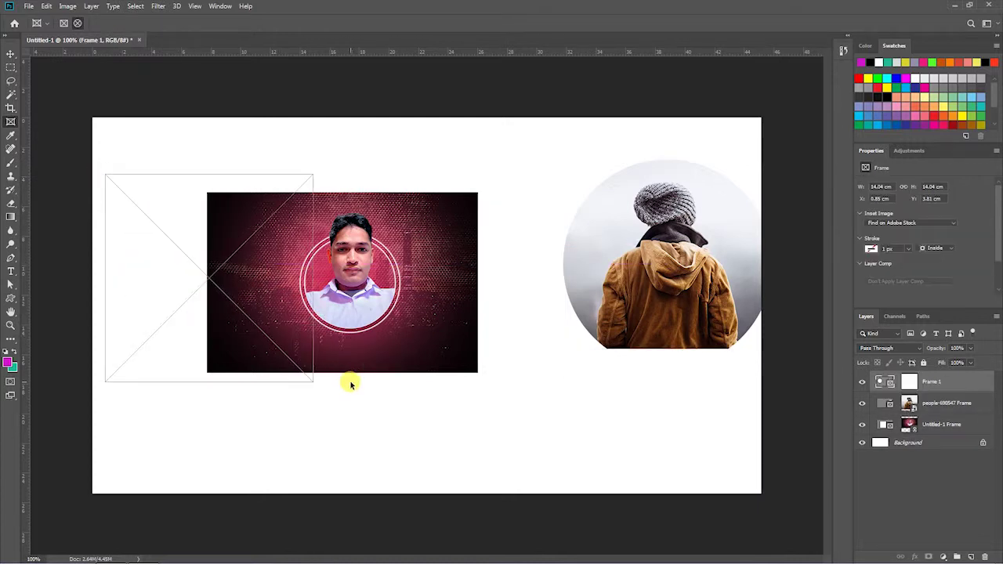
Step: Place the linked kingfisher-2046453 photo in the left frame, scaled to about 124% and repositioned
click(28, 6)
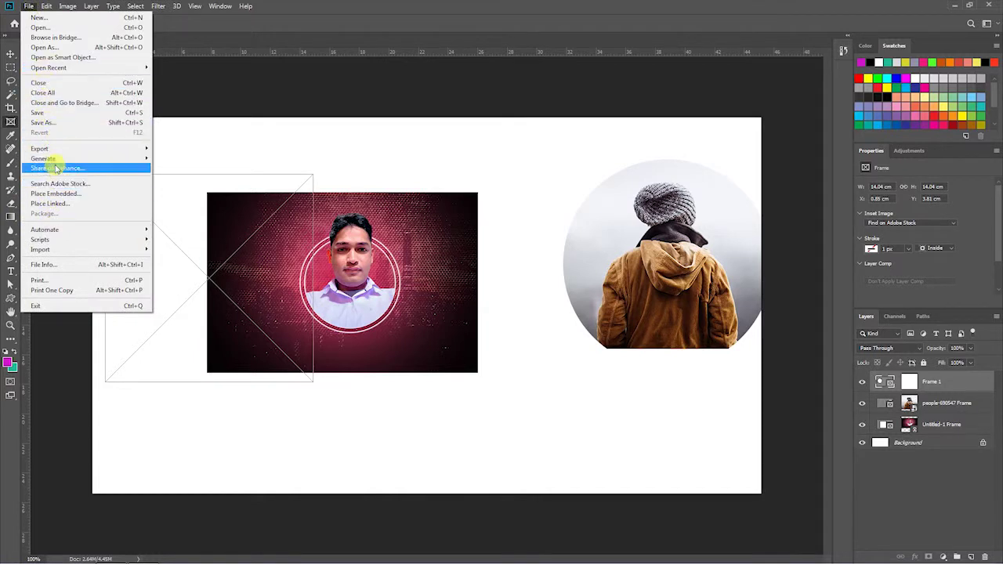
click(50, 203)
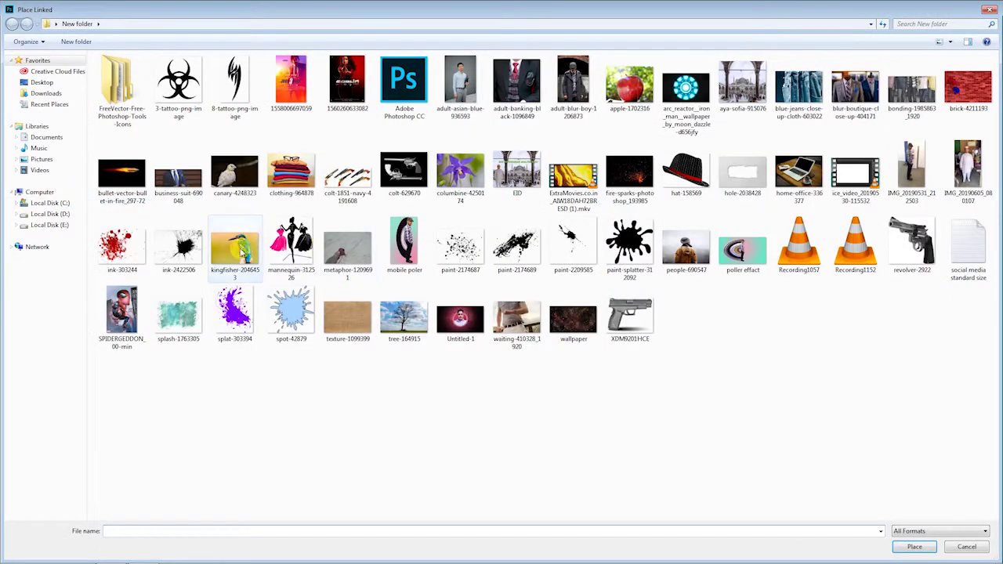
click(235, 247)
click(917, 546)
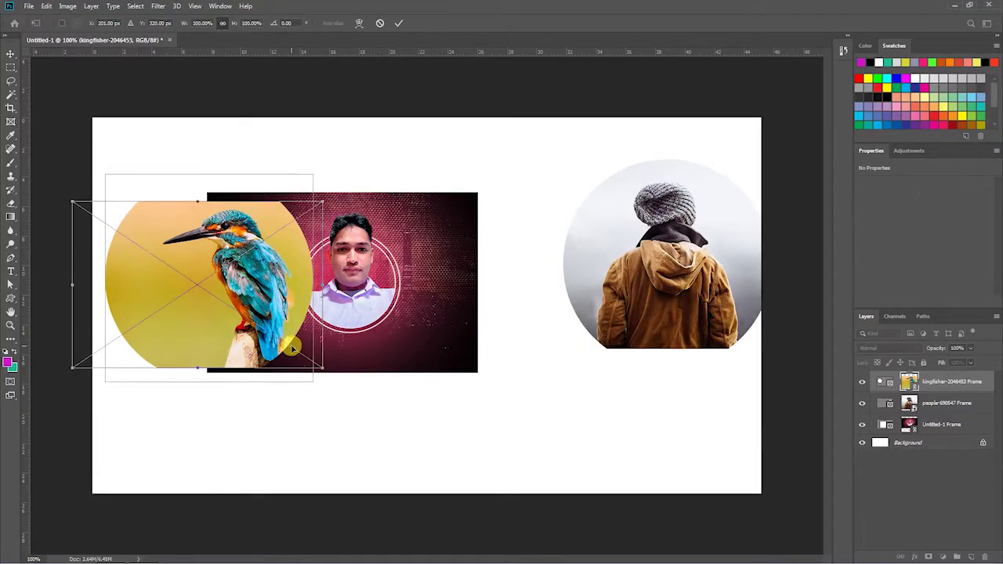
drag(318, 364, 369, 406)
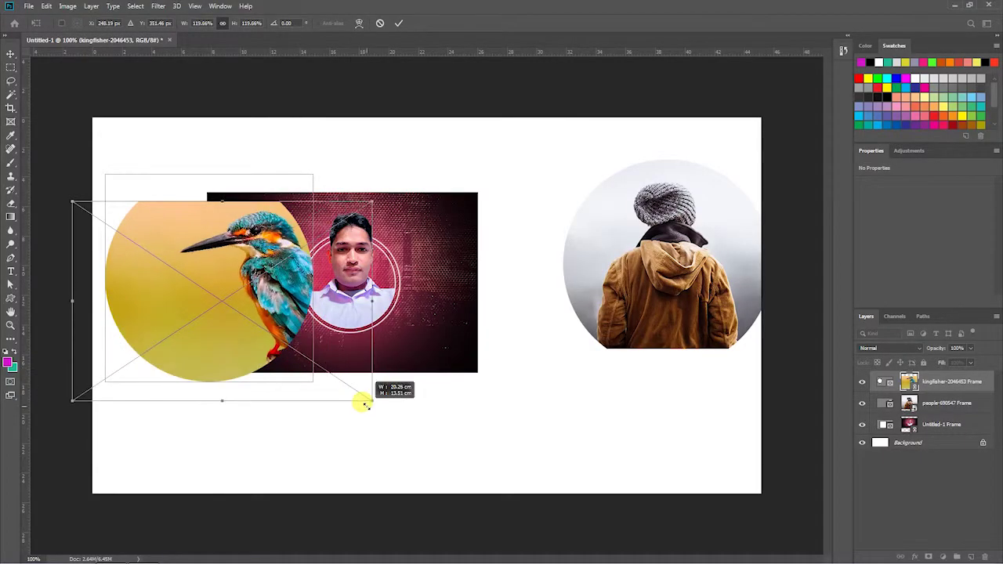
drag(251, 313, 175, 266)
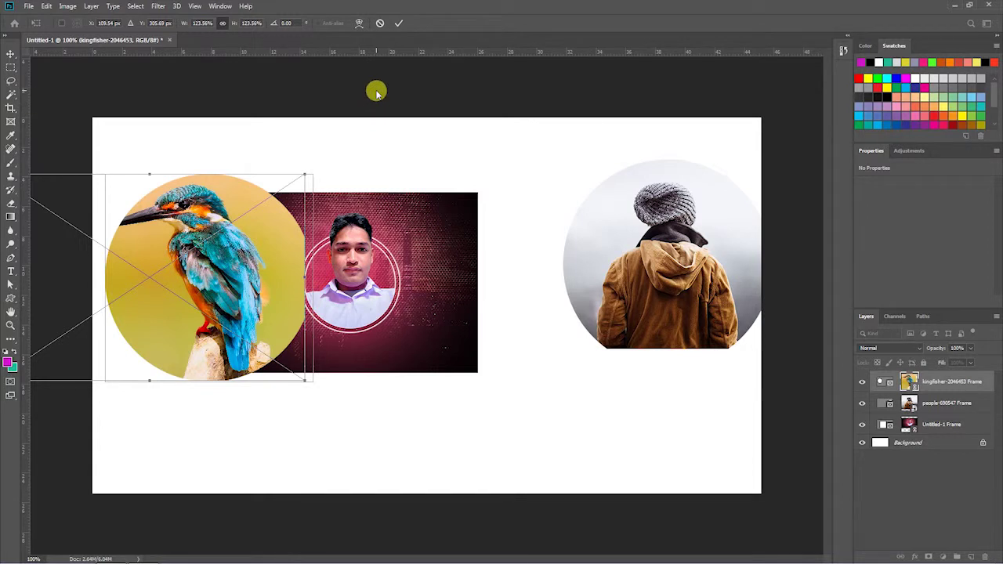
click(397, 24)
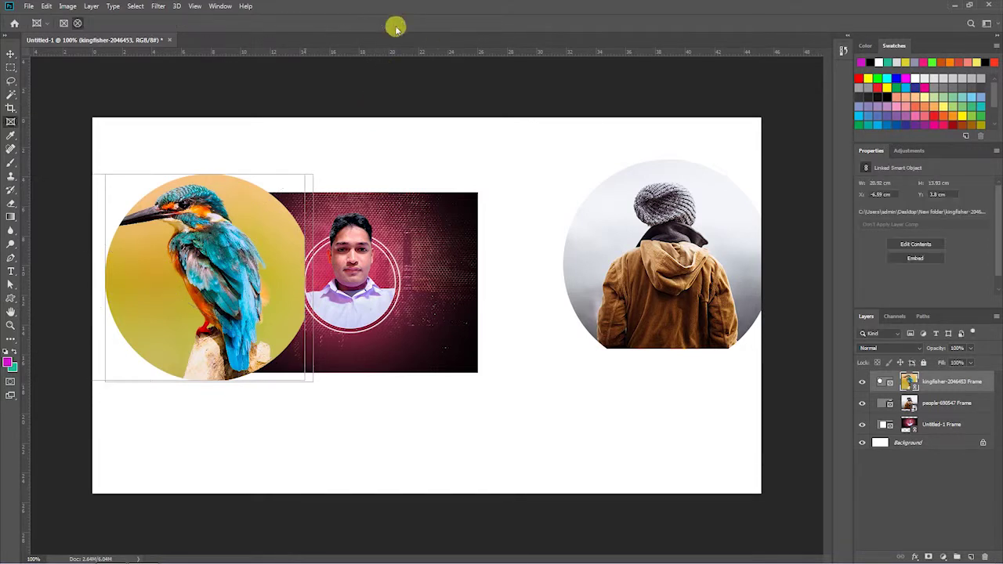